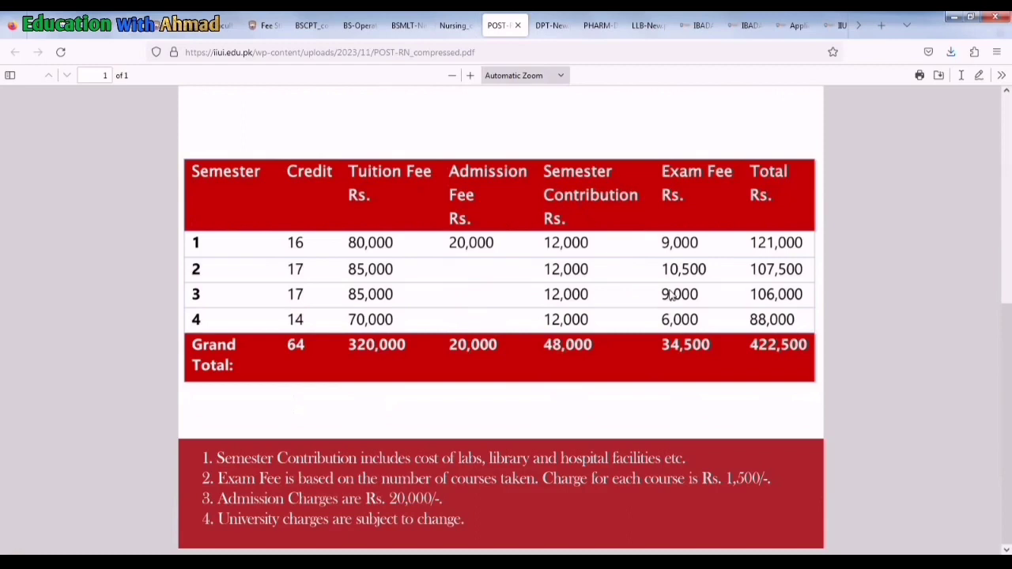
Look through the DPT-New, PHARM-D and LLB-New fee tables, then open the IBADAT admissions tab
{"action": "left_click", "coordinate": [549, 24]}
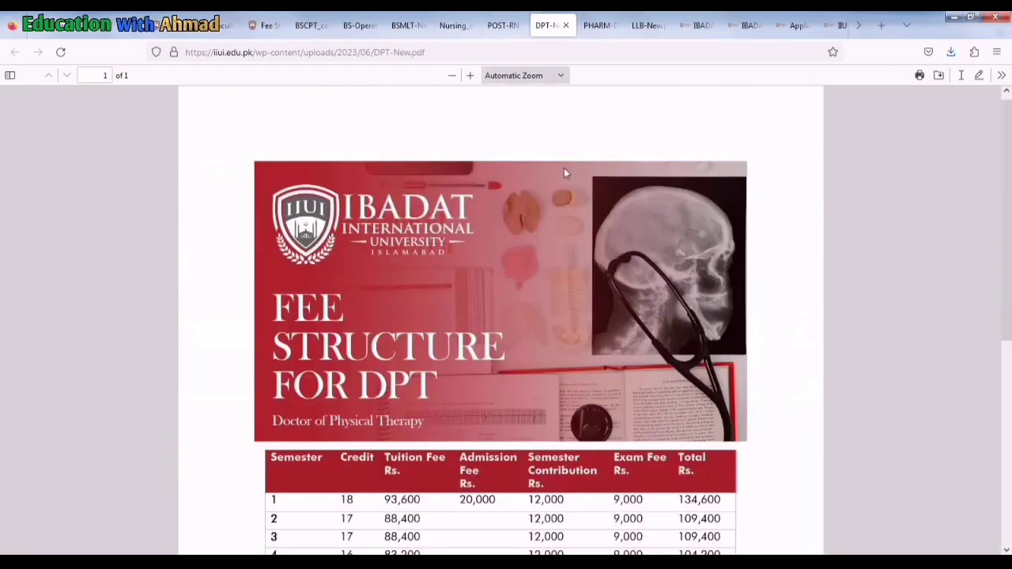
{"action": "scroll", "coordinate": [563, 173], "scroll_direction": "down", "scroll_amount": 3}
{"action": "scroll", "coordinate": [580, 212], "scroll_direction": "down", "scroll_amount": 2}
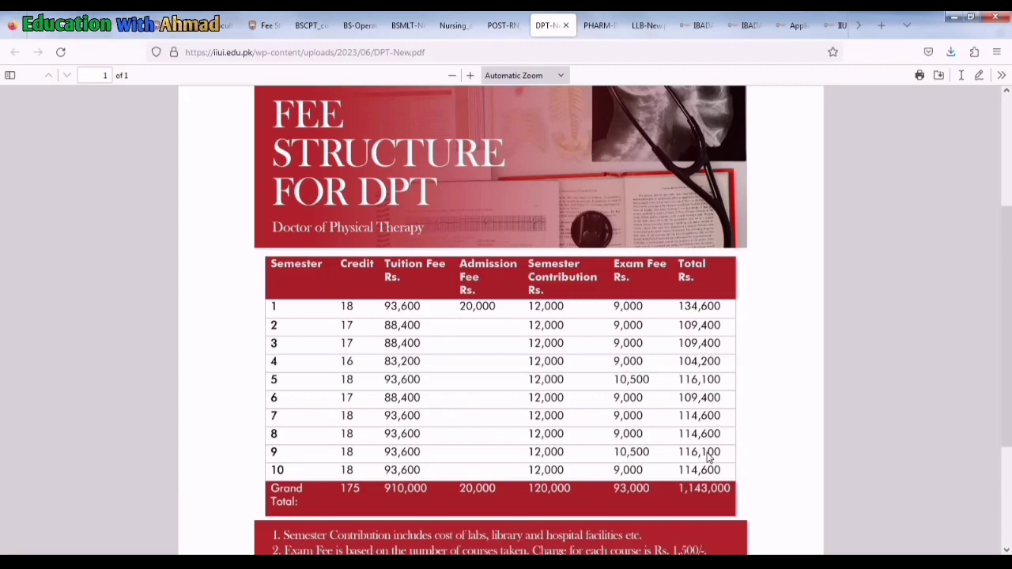
{"action": "left_click", "coordinate": [599, 26]}
{"action": "scroll", "coordinate": [579, 191], "scroll_direction": "down", "scroll_amount": 4}
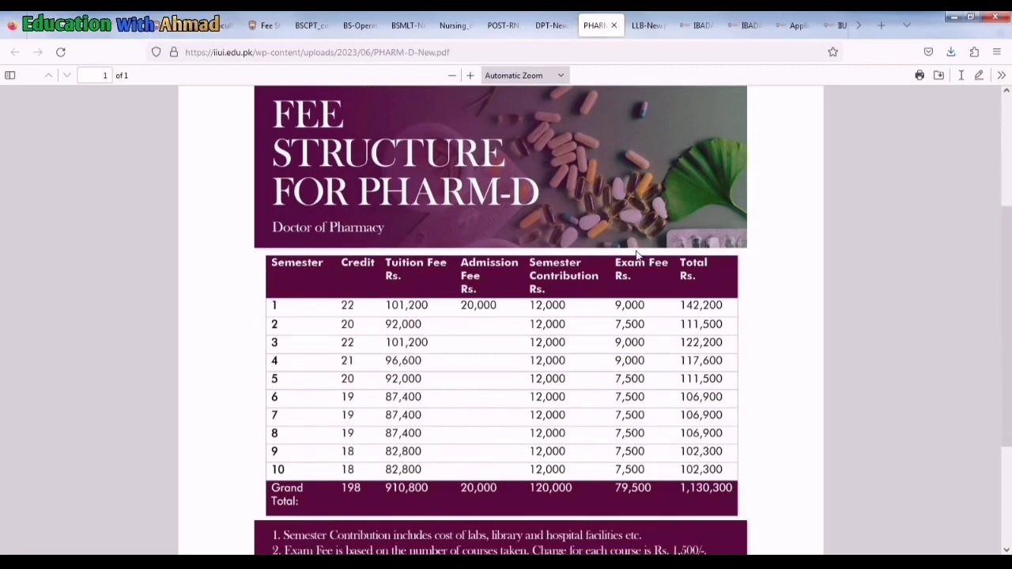
{"action": "left_click", "coordinate": [631, 22]}
{"action": "scroll", "coordinate": [362, 239], "scroll_direction": "down", "scroll_amount": 3}
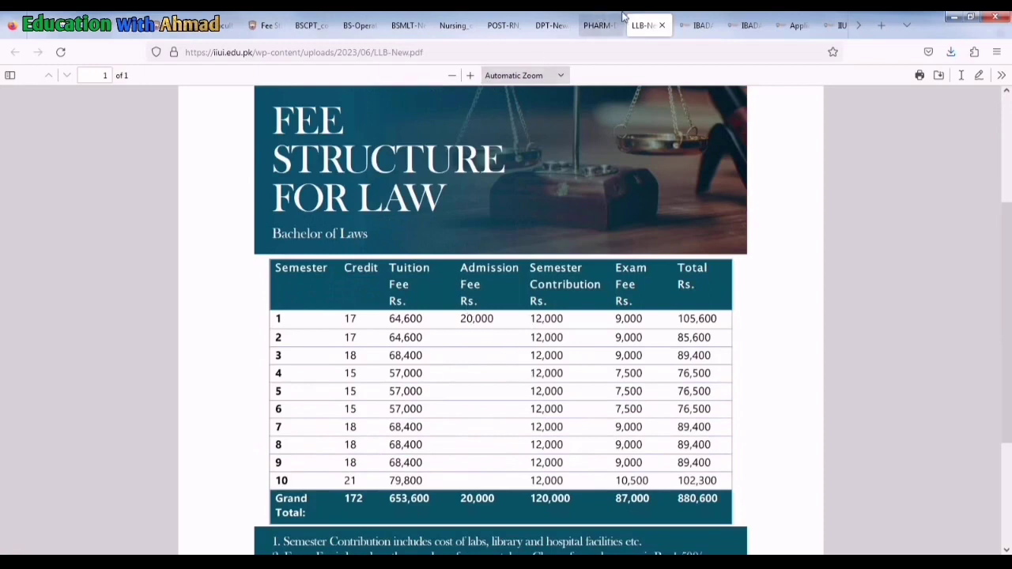
{"action": "left_click", "coordinate": [688, 25]}
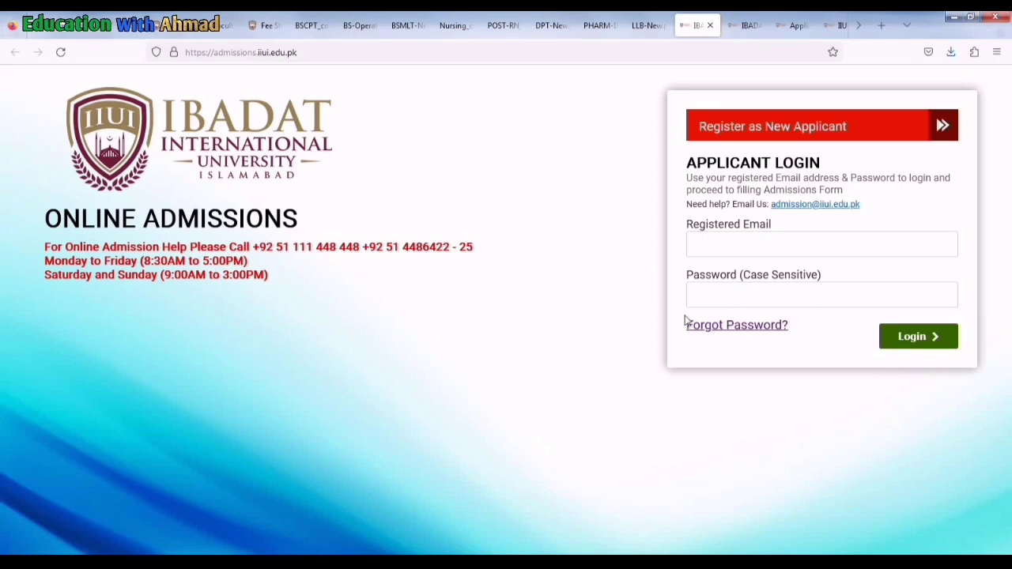
Start a new-applicant registration and enter the applicant's first and last name
{"action": "left_click", "coordinate": [745, 24]}
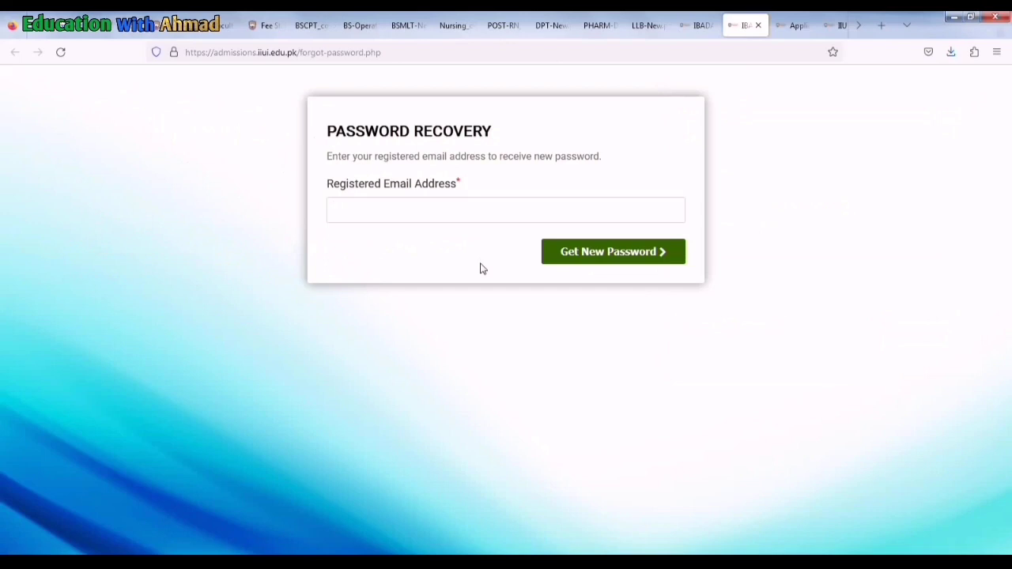
{"action": "left_click", "coordinate": [687, 24]}
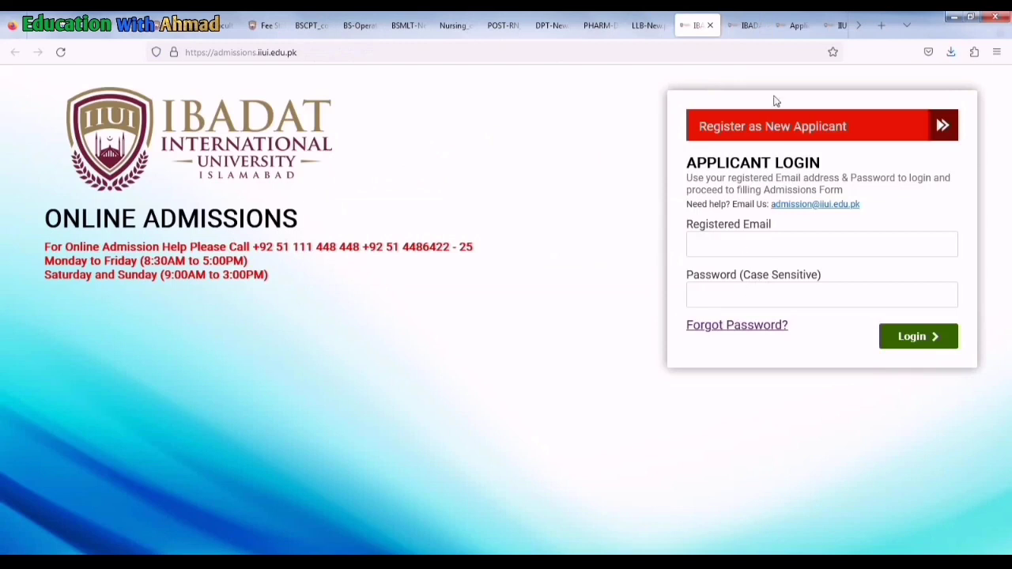
{"action": "left_click", "coordinate": [819, 132]}
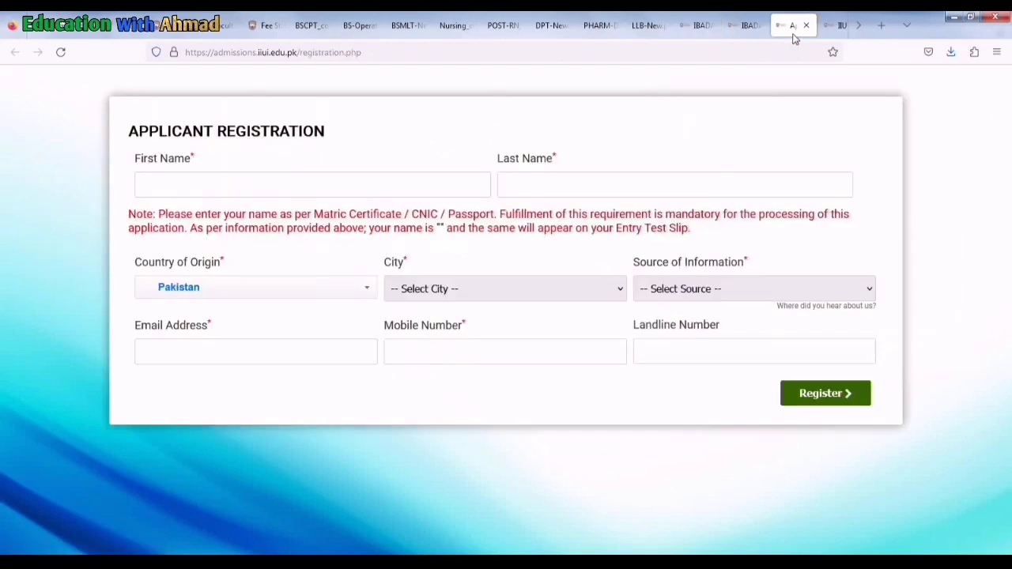
{"action": "left_click", "coordinate": [205, 191]}
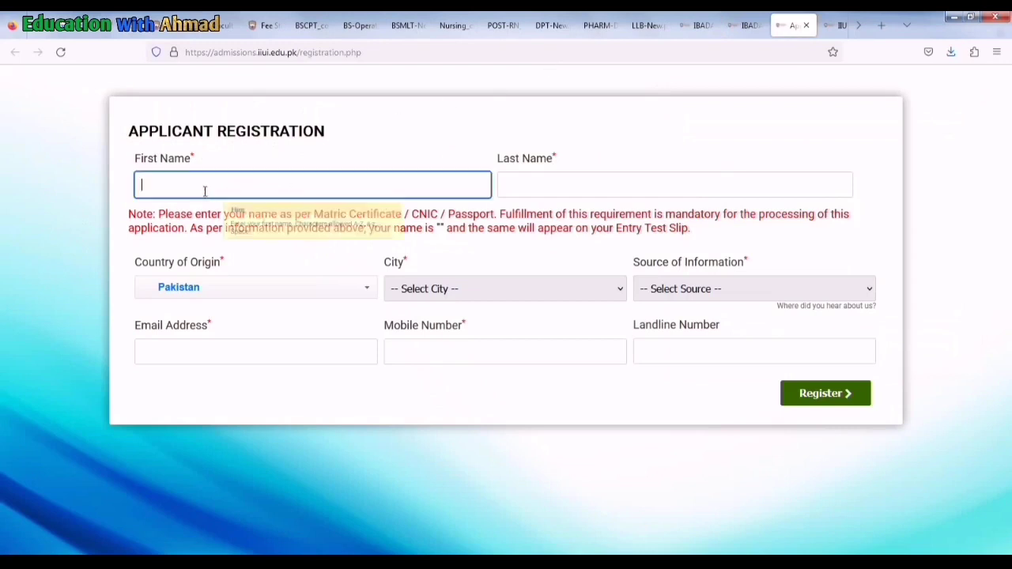
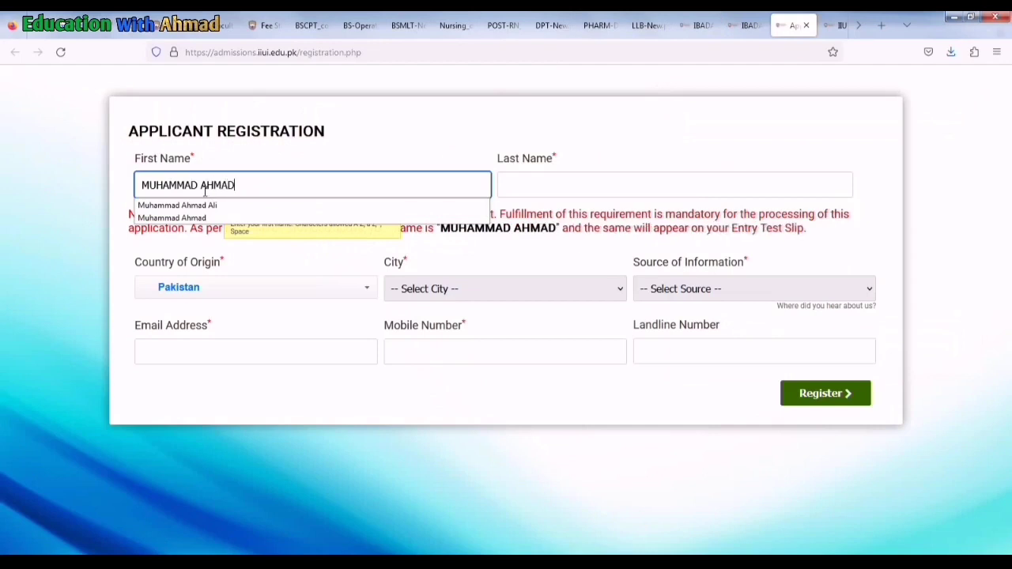
{"action": "left_click", "coordinate": [508, 178]}
{"action": "type", "text": "ALI"}
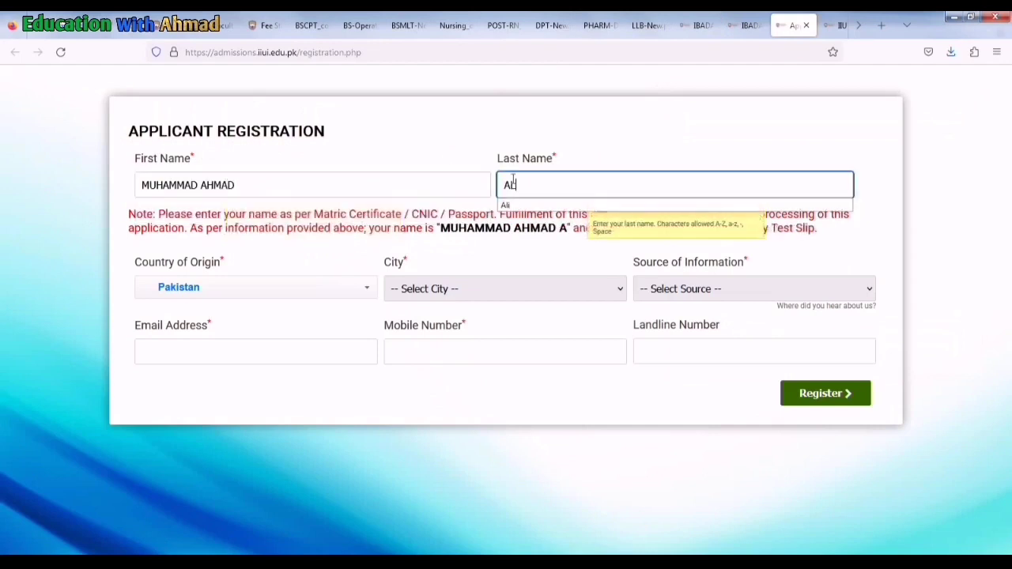
Choose Alipur as city and Social Media as source, and begin entering the mobile number
{"action": "left_click", "coordinate": [408, 287]}
{"action": "left_click", "coordinate": [412, 424]}
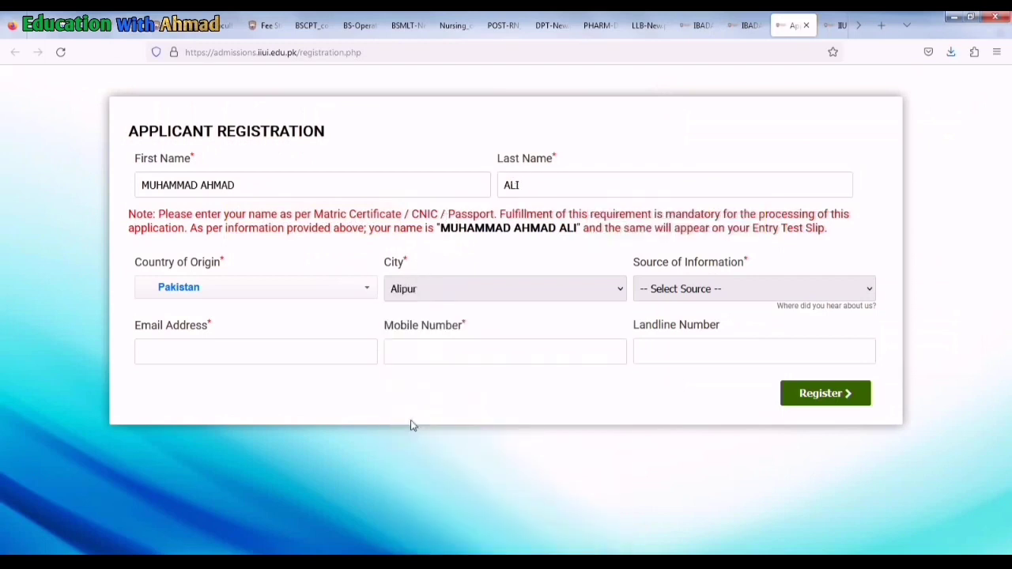
{"action": "left_click", "coordinate": [679, 292]}
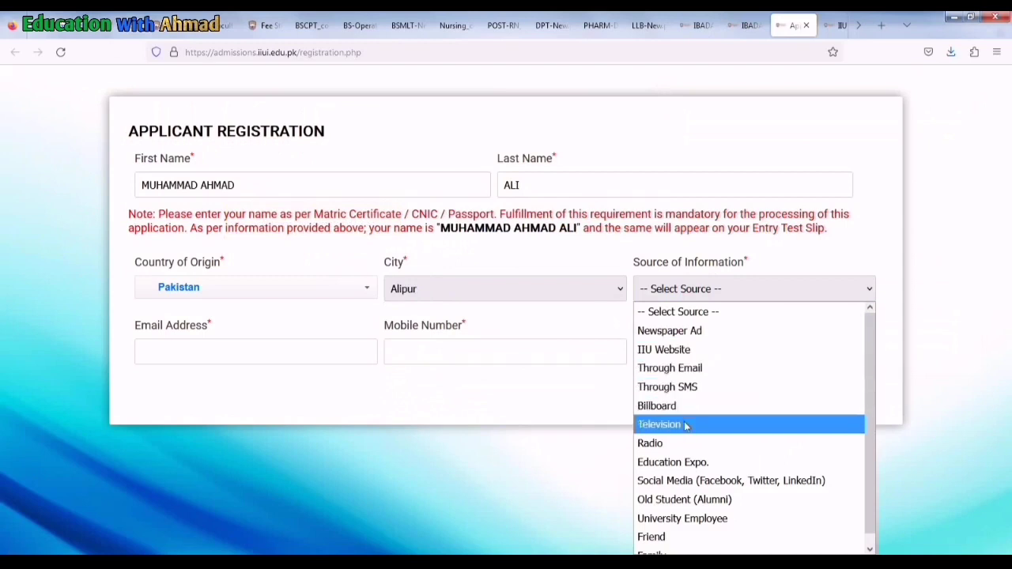
{"action": "left_click", "coordinate": [686, 484]}
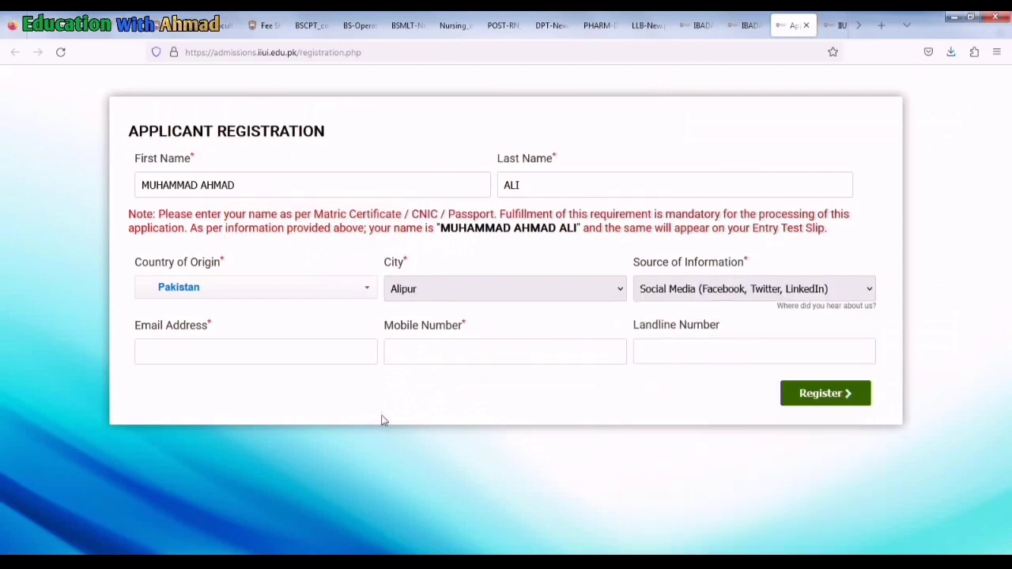
{"action": "left_click", "coordinate": [240, 360]}
{"action": "left_click", "coordinate": [431, 355]}
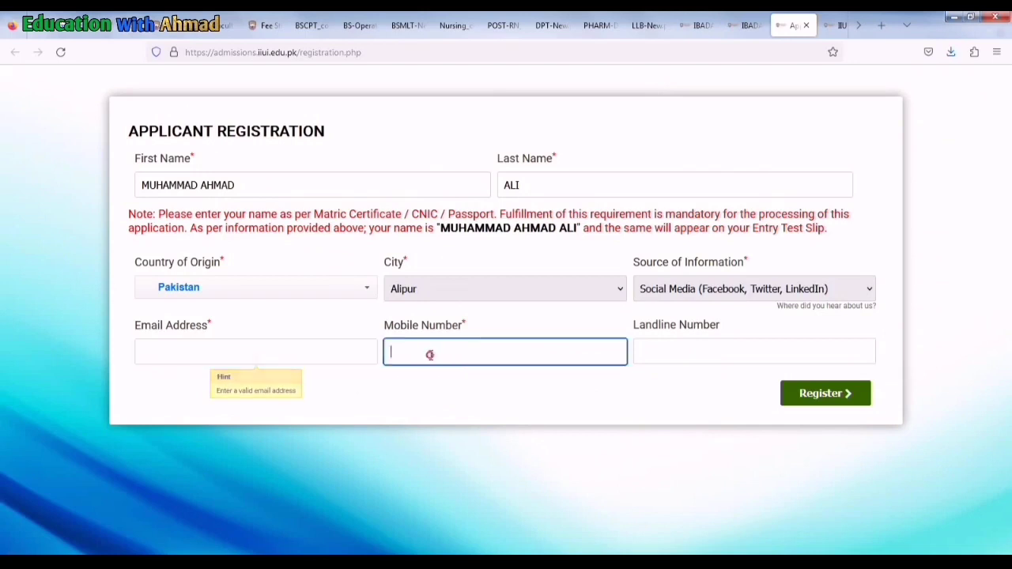
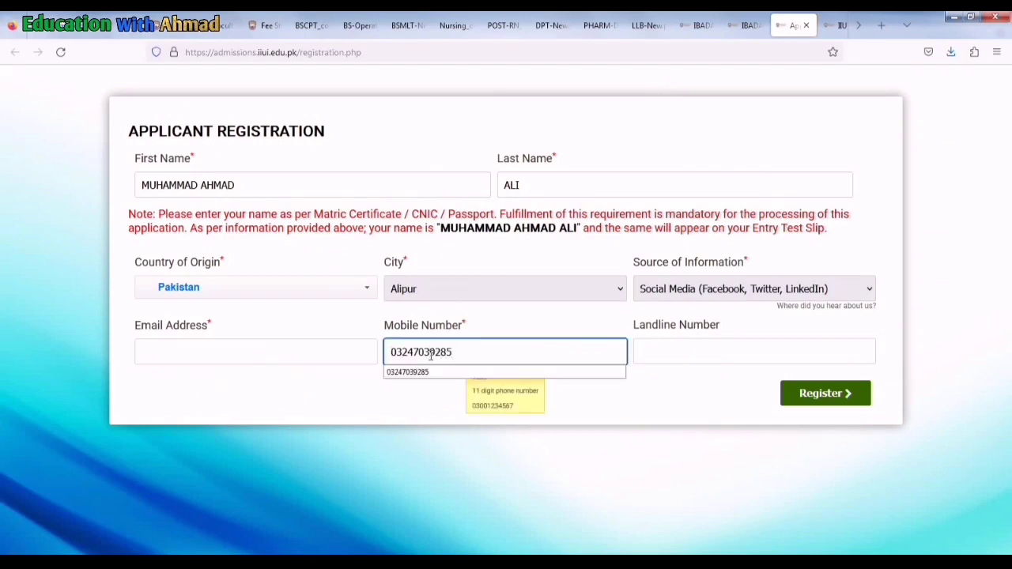
{"action": "left_click", "coordinate": [663, 353]}
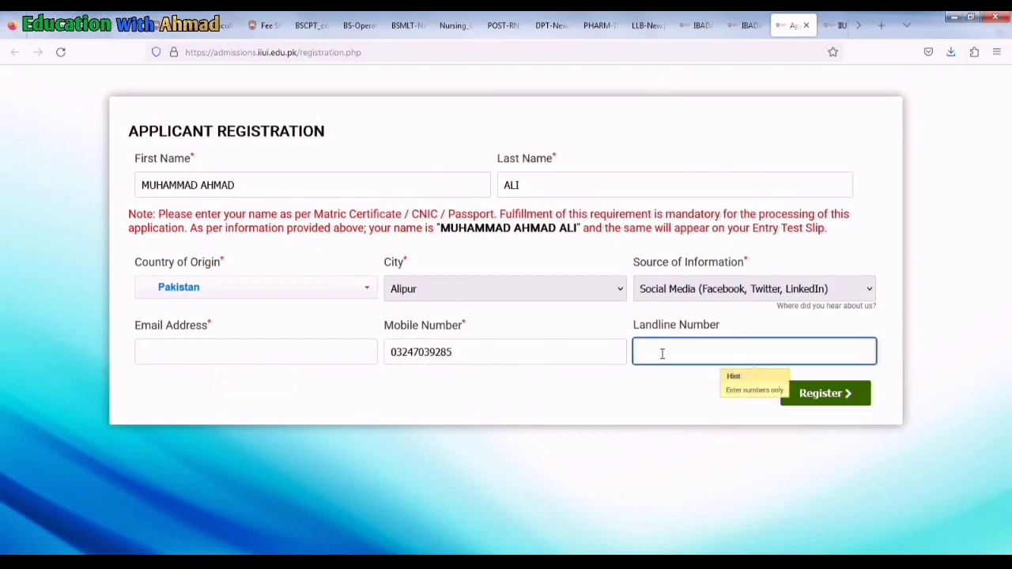
{"action": "left_click", "coordinate": [274, 350]}
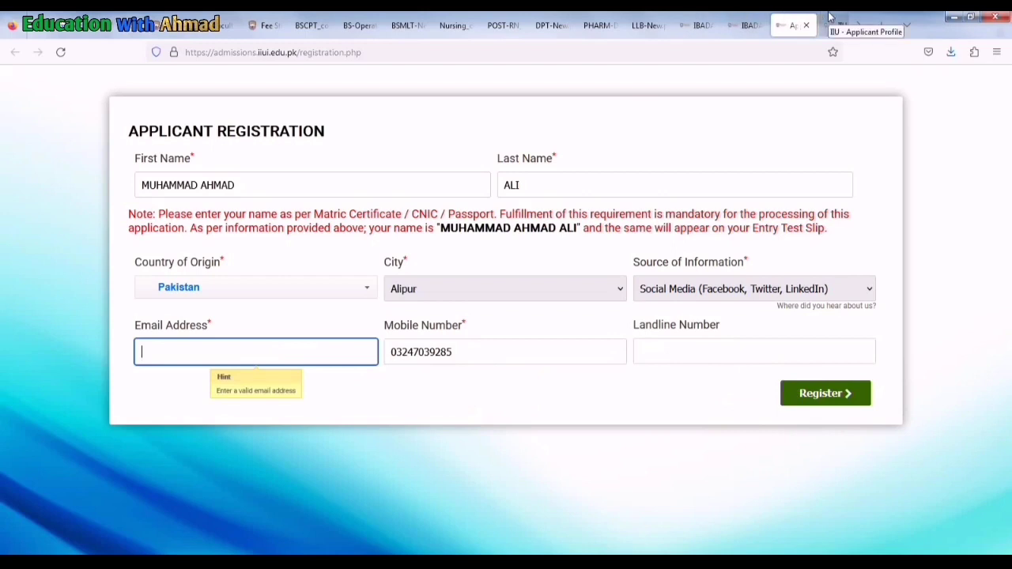
{"action": "left_click", "coordinate": [737, 18]}
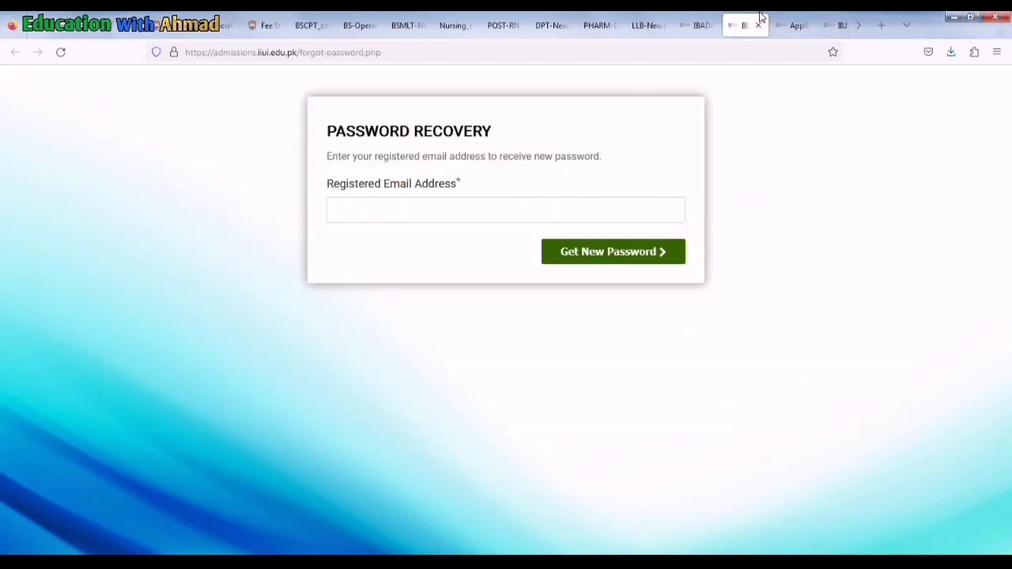
From the applicant profile, create a new Islamabad Spring 2024 – Campaign 1 application
{"action": "left_click", "coordinate": [716, 19]}
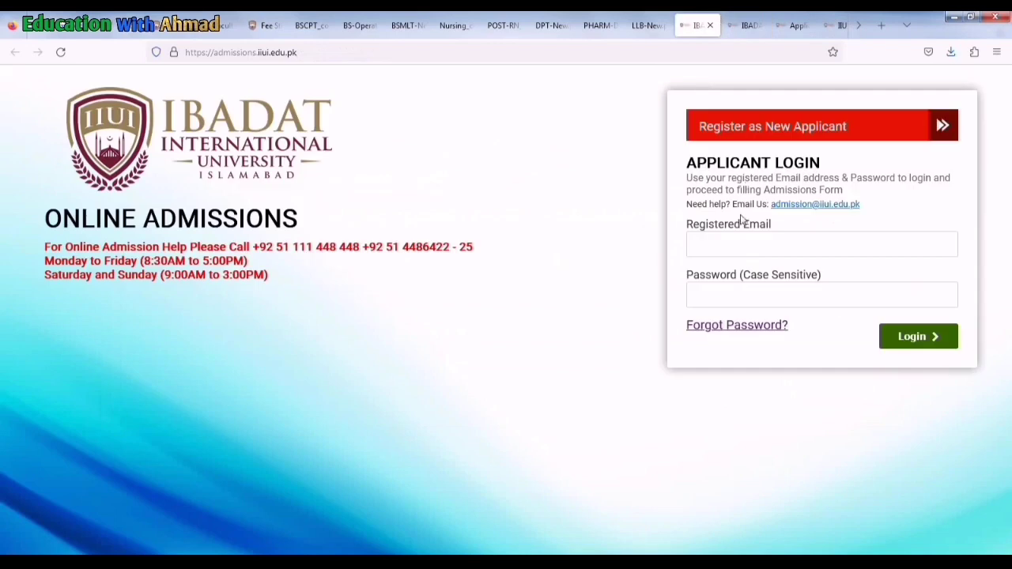
{"action": "left_click", "coordinate": [832, 24]}
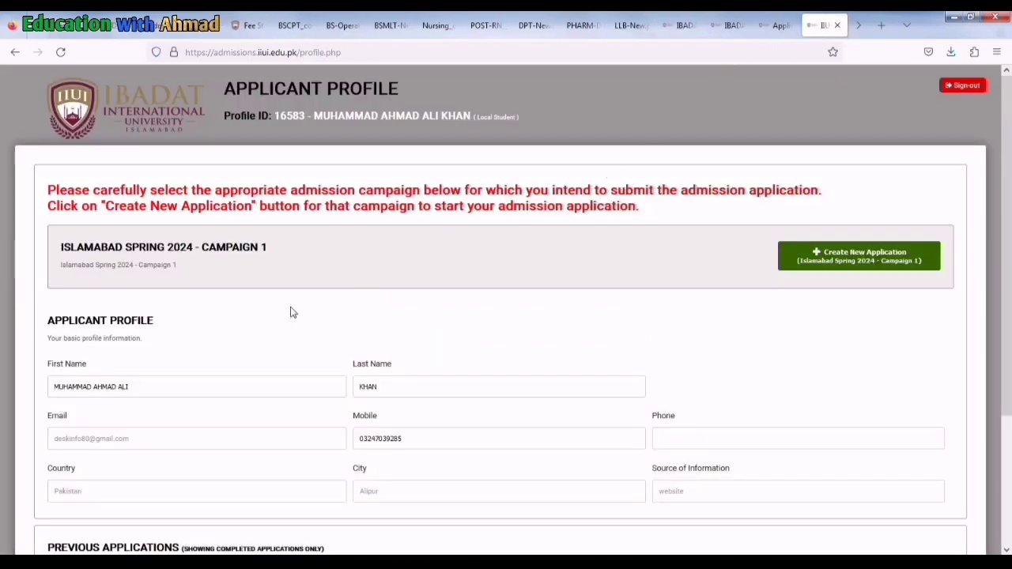
{"action": "scroll", "coordinate": [284, 313], "scroll_direction": "down", "scroll_amount": 3}
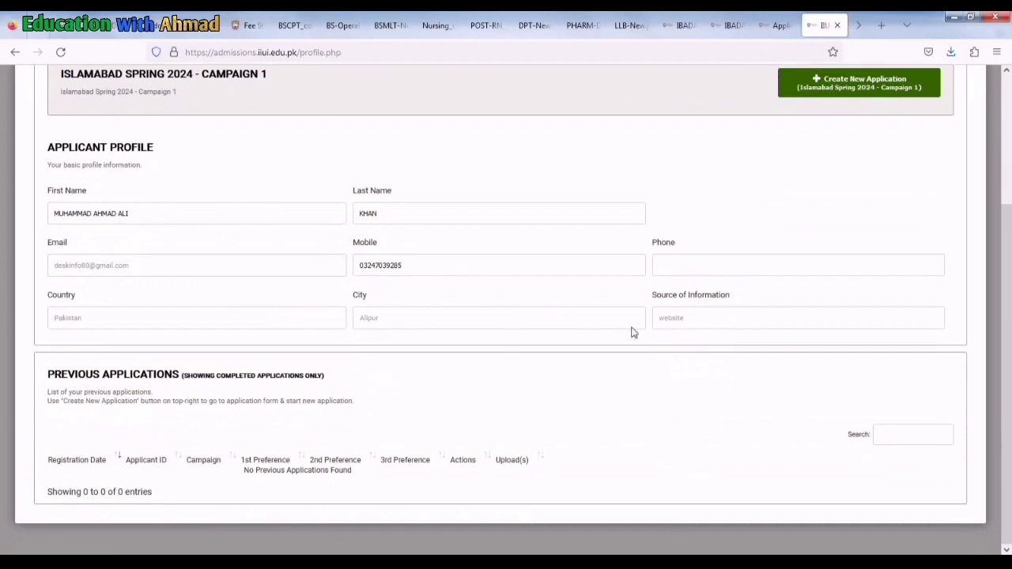
{"action": "scroll", "coordinate": [506, 410], "scroll_direction": "up", "scroll_amount": 3}
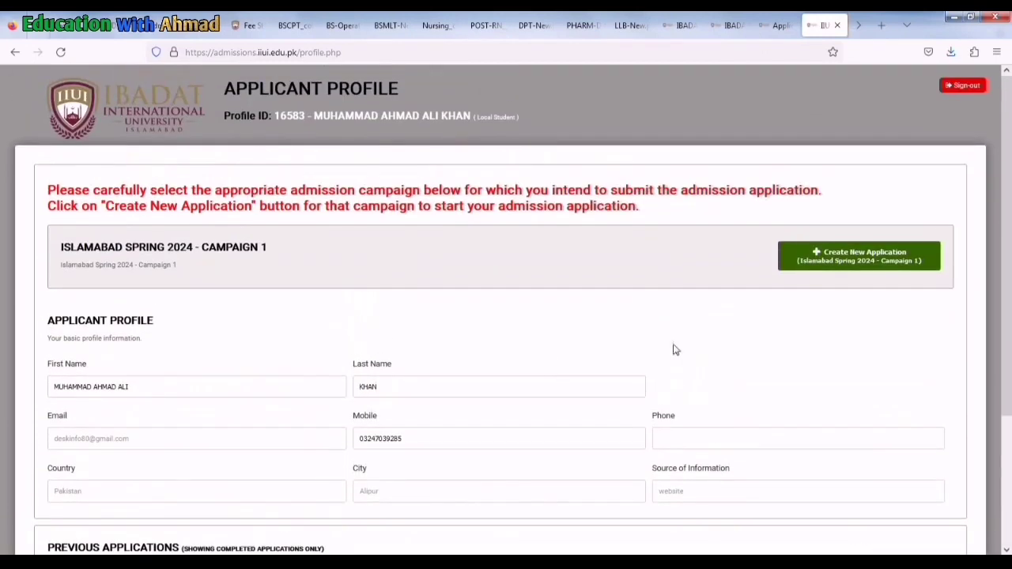
{"action": "left_click", "coordinate": [816, 267]}
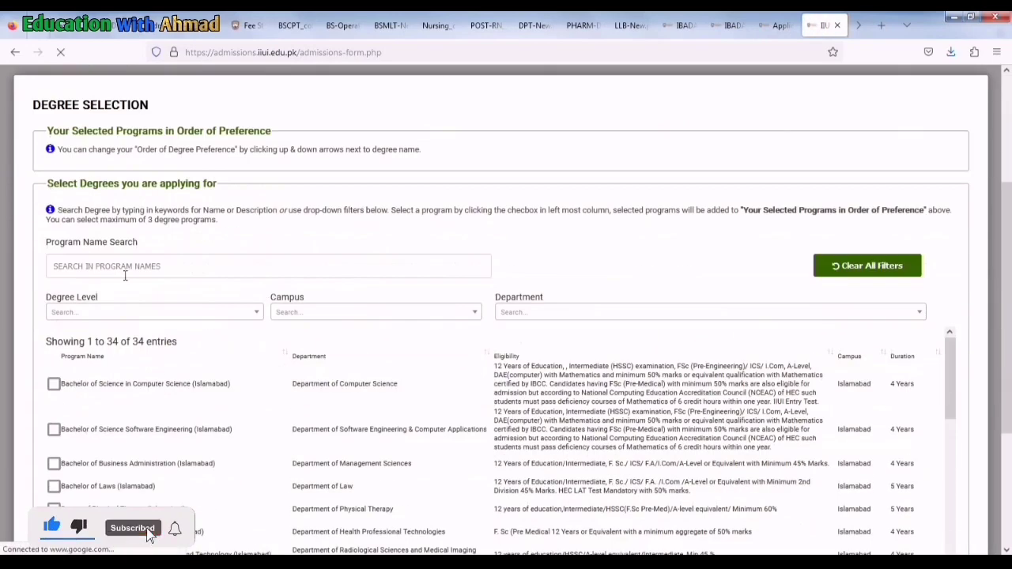
Filter the program table to Bachelors degrees at the Islamabad campus
{"action": "scroll", "coordinate": [125, 276], "scroll_direction": "down", "scroll_amount": 3}
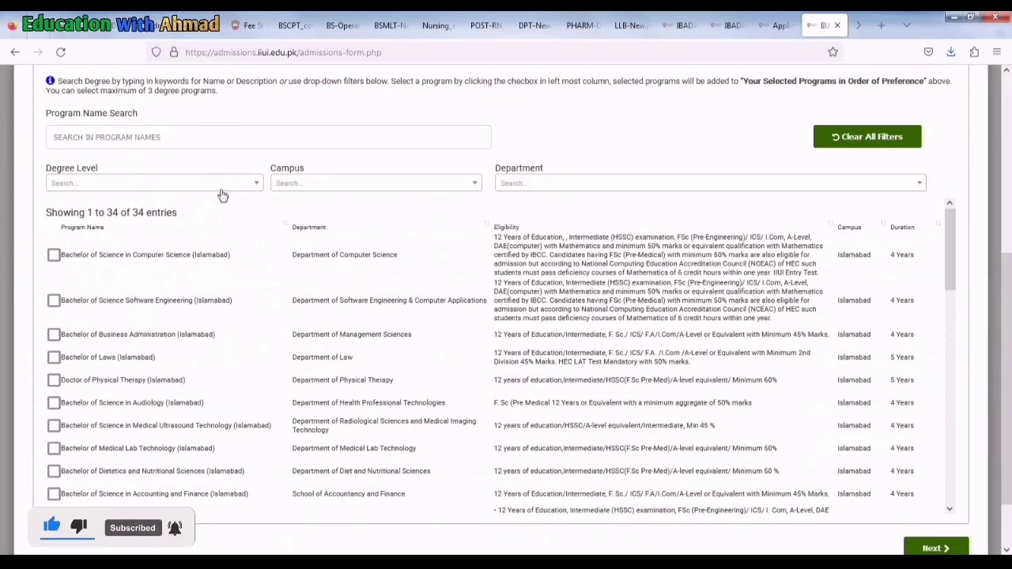
{"action": "left_click", "coordinate": [250, 184]}
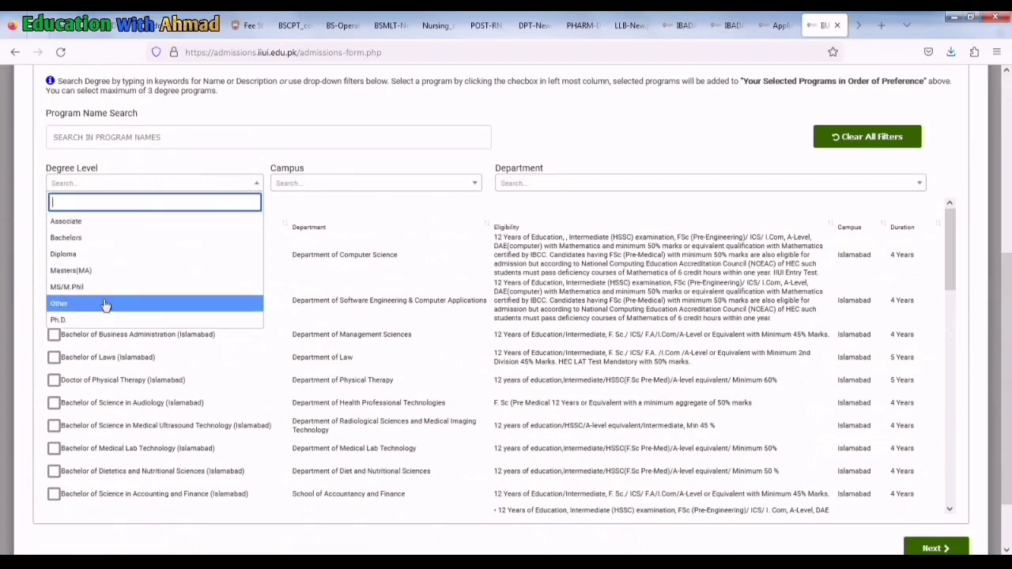
{"action": "left_click", "coordinate": [117, 242]}
{"action": "left_click", "coordinate": [322, 187]}
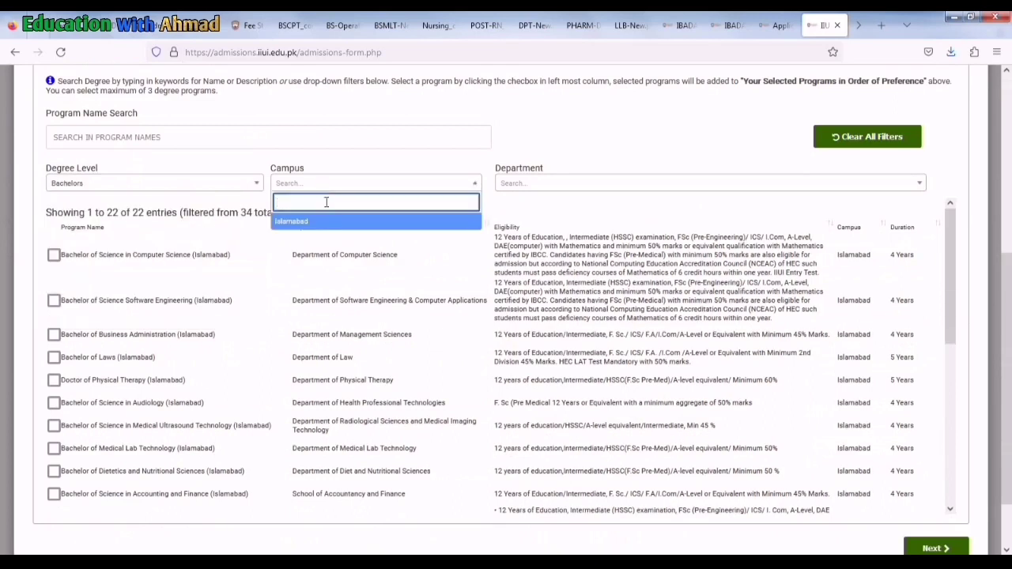
{"action": "left_click", "coordinate": [325, 222]}
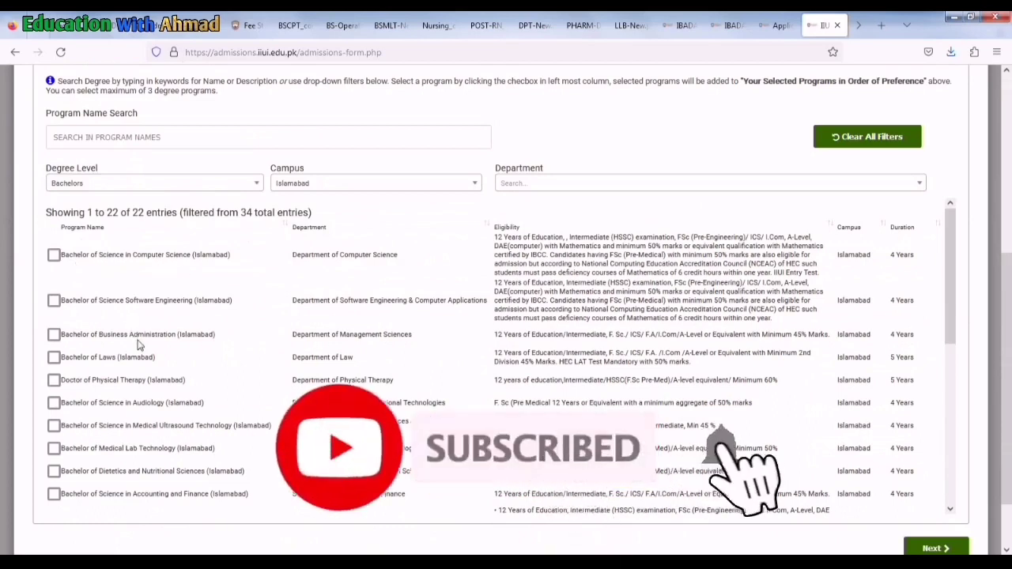
Tick Doctor of Physical Therapy (Islamabad) in the filtered list
{"action": "scroll", "coordinate": [142, 407], "scroll_direction": "down", "scroll_amount": 2}
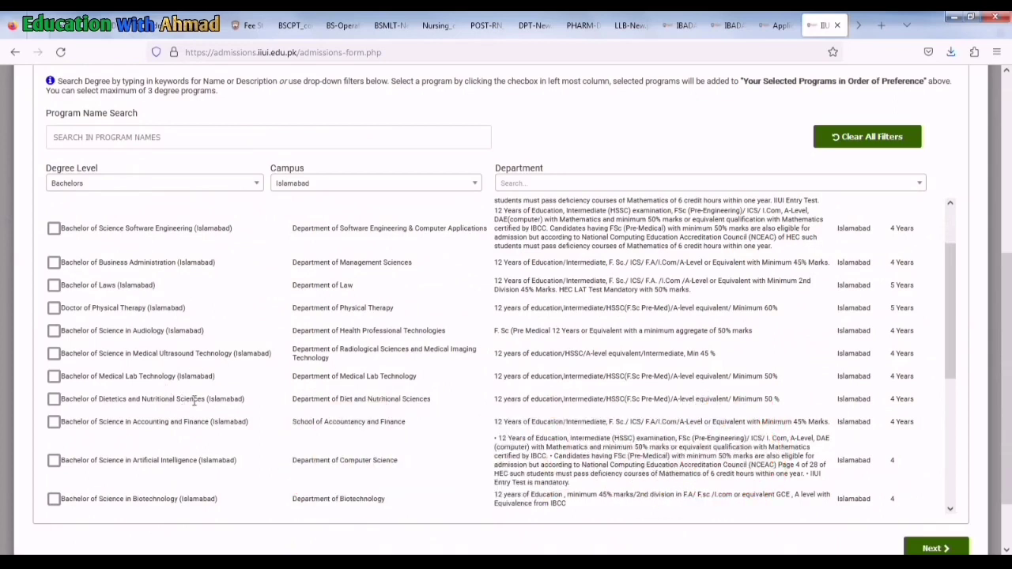
{"action": "scroll", "coordinate": [196, 467], "scroll_direction": "down", "scroll_amount": 2}
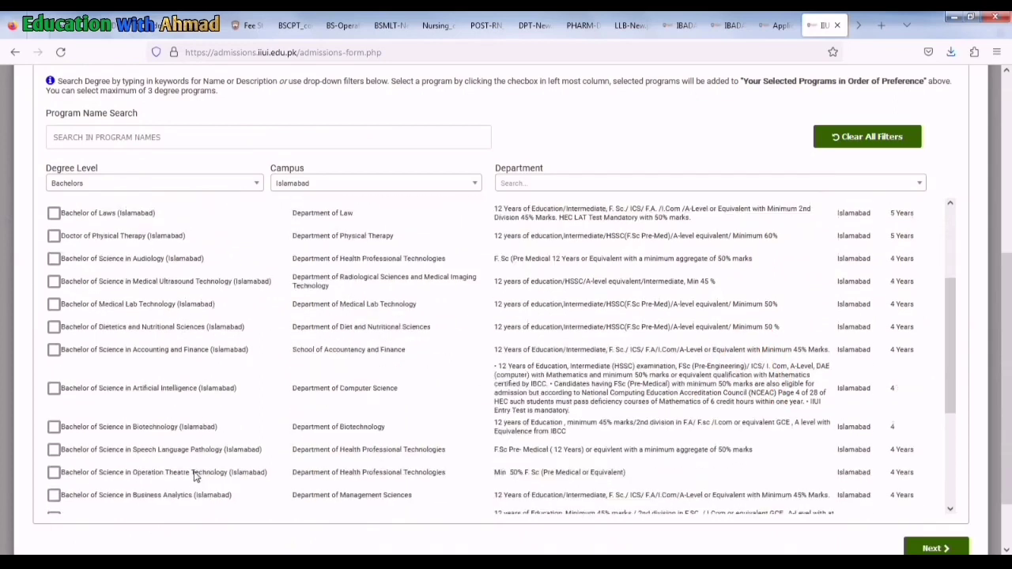
{"action": "scroll", "coordinate": [197, 472], "scroll_direction": "down", "scroll_amount": 2}
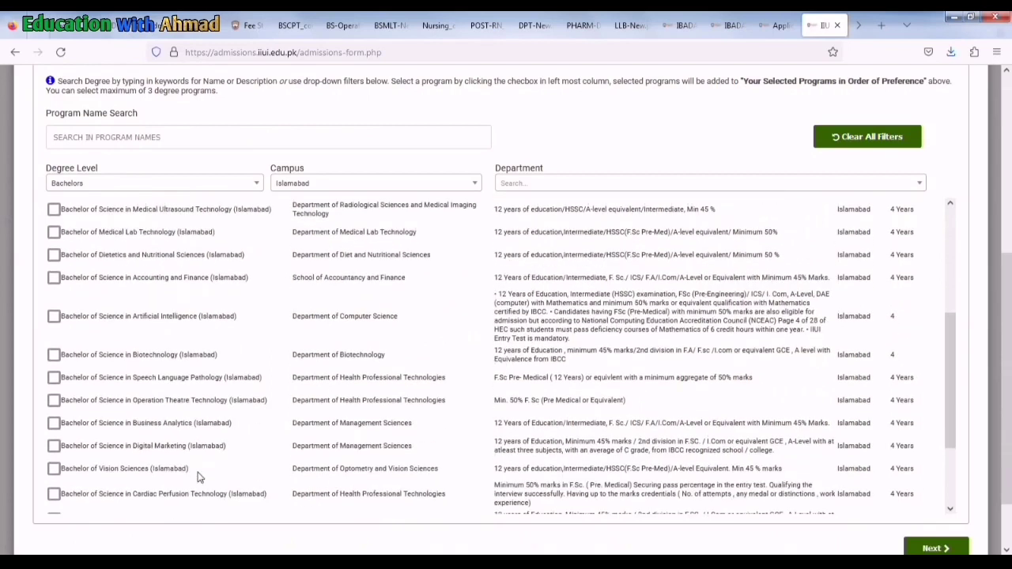
{"action": "scroll", "coordinate": [200, 477], "scroll_direction": "down", "scroll_amount": 3}
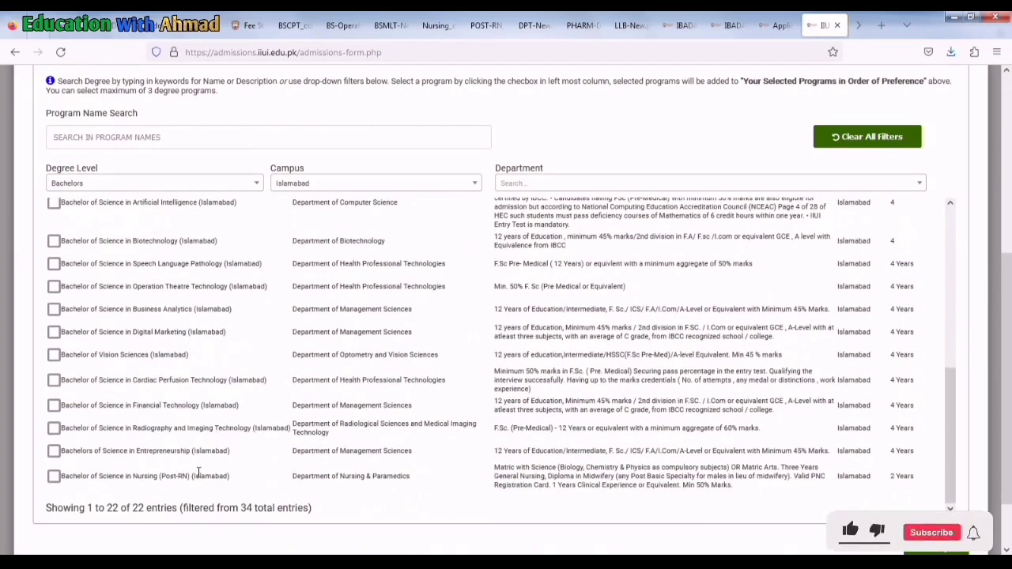
{"action": "scroll", "coordinate": [198, 472], "scroll_direction": "up", "scroll_amount": 12}
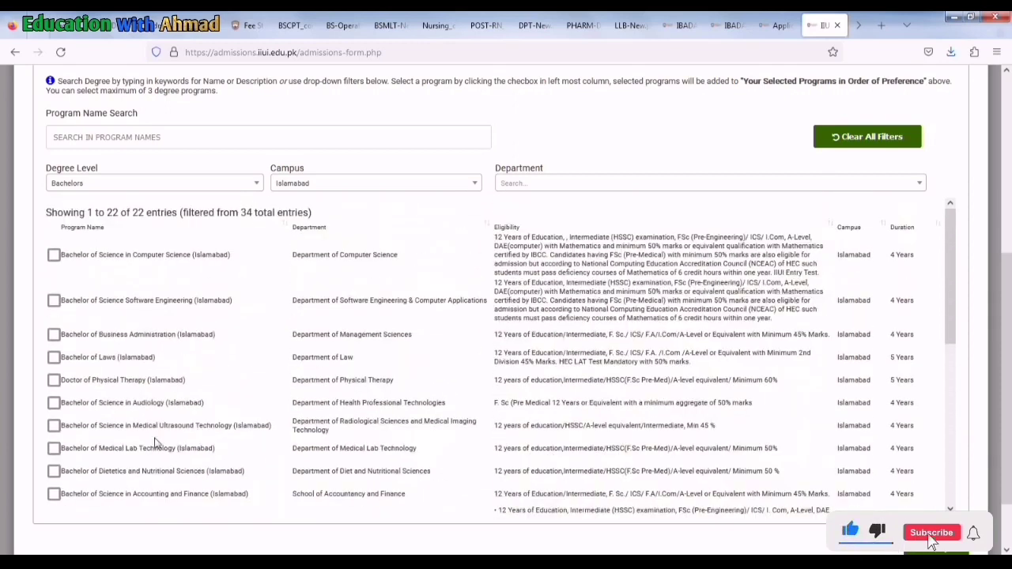
{"action": "left_click", "coordinate": [54, 381]}
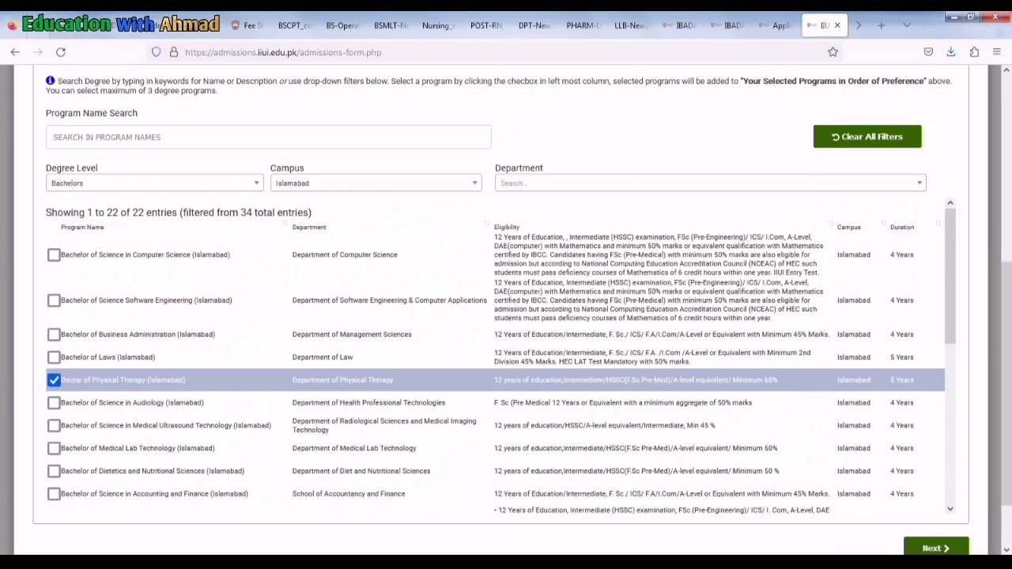
Move to Applicant Information and try Overseas admission type before reverting to Regular
{"action": "left_click", "coordinate": [926, 549]}
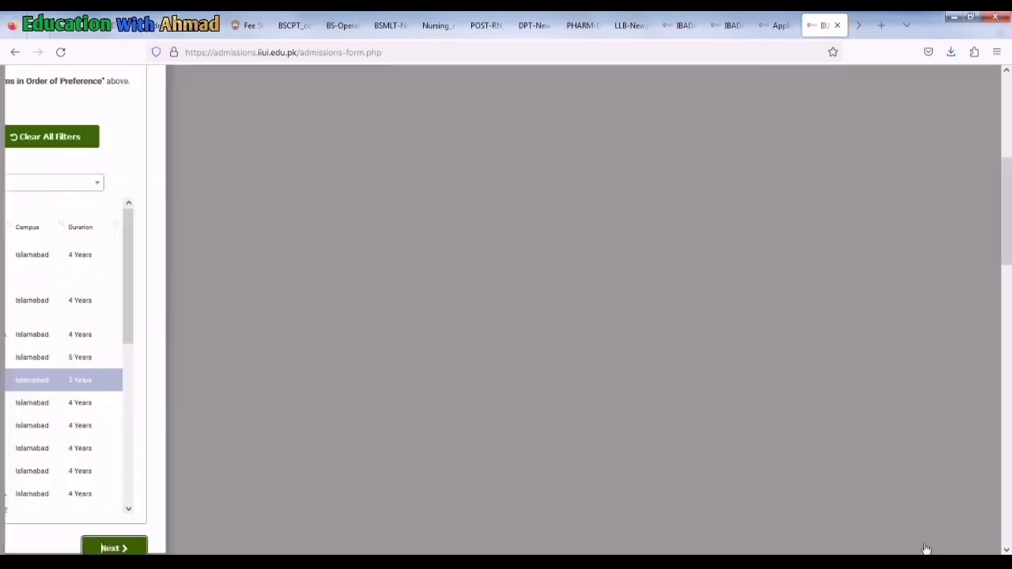
{"action": "scroll", "coordinate": [355, 336], "scroll_direction": "down", "scroll_amount": 1}
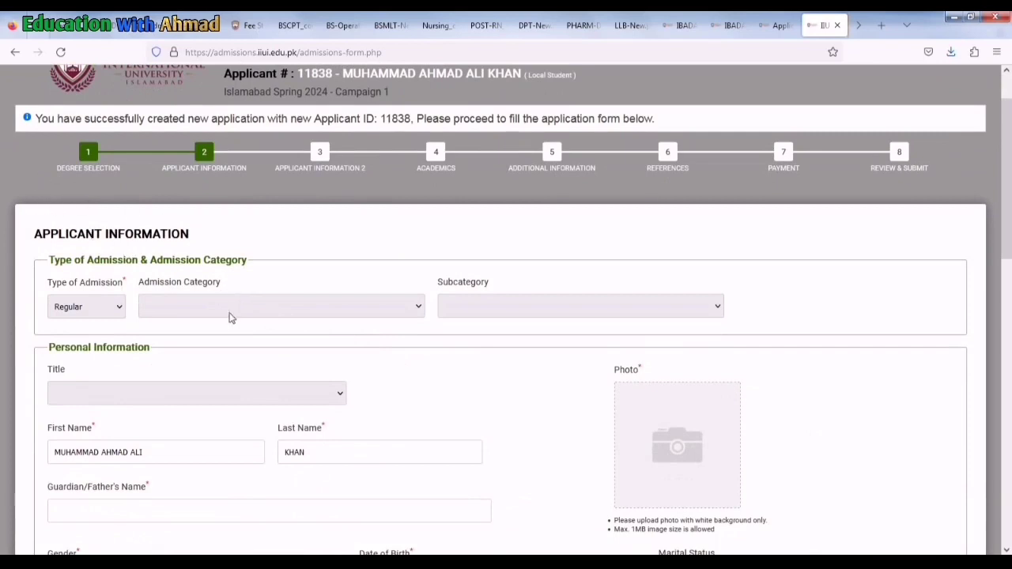
{"action": "left_click", "coordinate": [101, 310]}
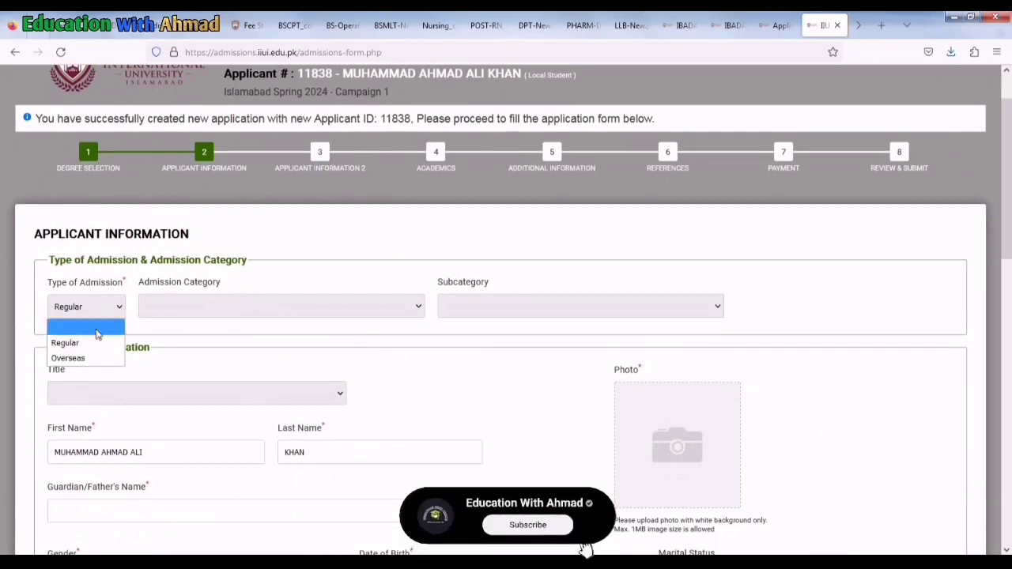
{"action": "left_click", "coordinate": [83, 358]}
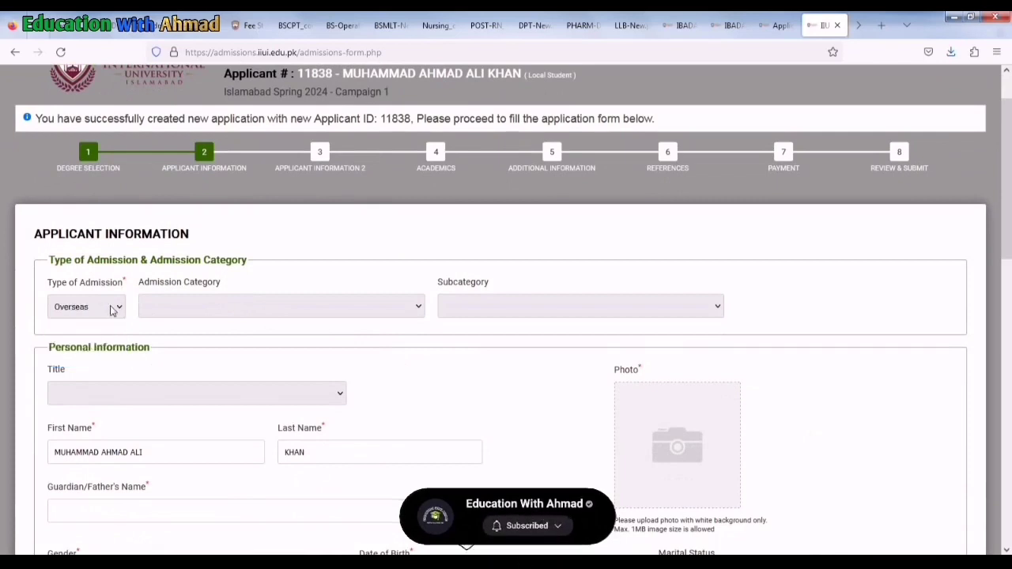
{"action": "left_click", "coordinate": [111, 308]}
{"action": "left_click", "coordinate": [80, 343]}
Check the Admission Category and Subcategory lists, leaving both unselected
{"action": "left_click", "coordinate": [264, 305]}
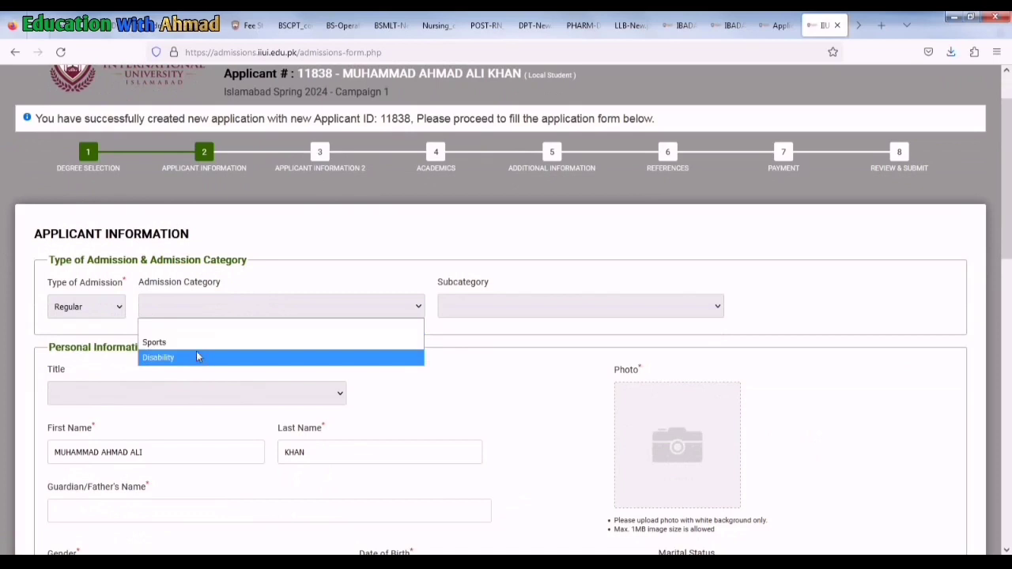
{"action": "left_click", "coordinate": [499, 325]}
{"action": "left_click", "coordinate": [498, 317]}
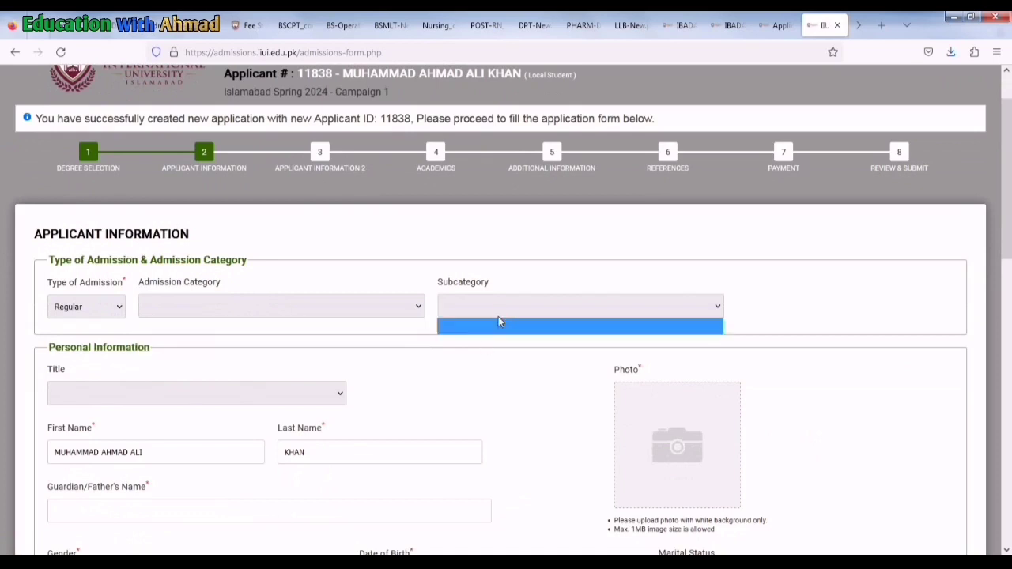
{"action": "left_click", "coordinate": [498, 316]}
{"action": "scroll", "coordinate": [307, 327], "scroll_direction": "down", "scroll_amount": 3}
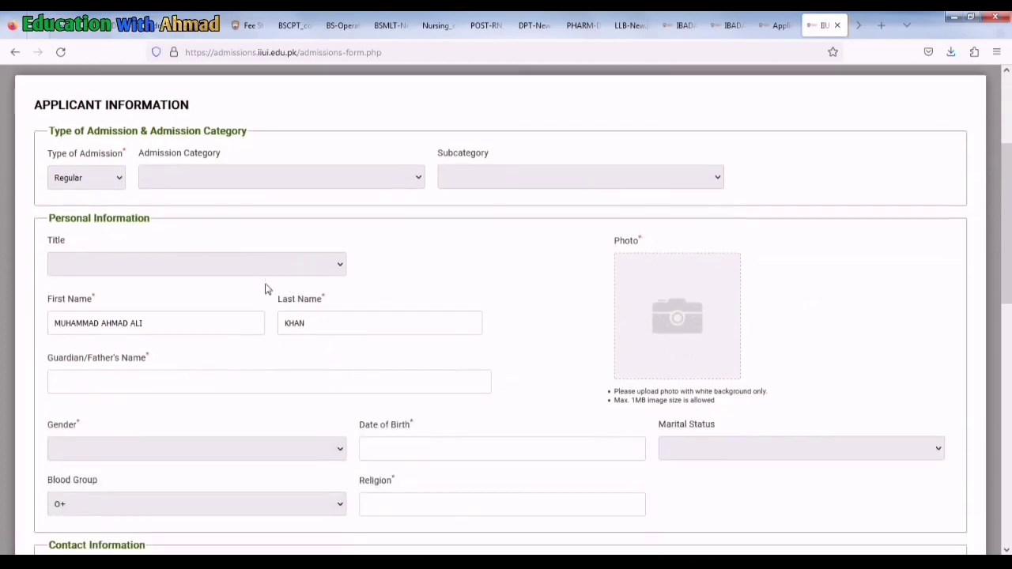
Set the title to Mr. and upload an image file as the applicant photo
{"action": "left_click", "coordinate": [287, 272]}
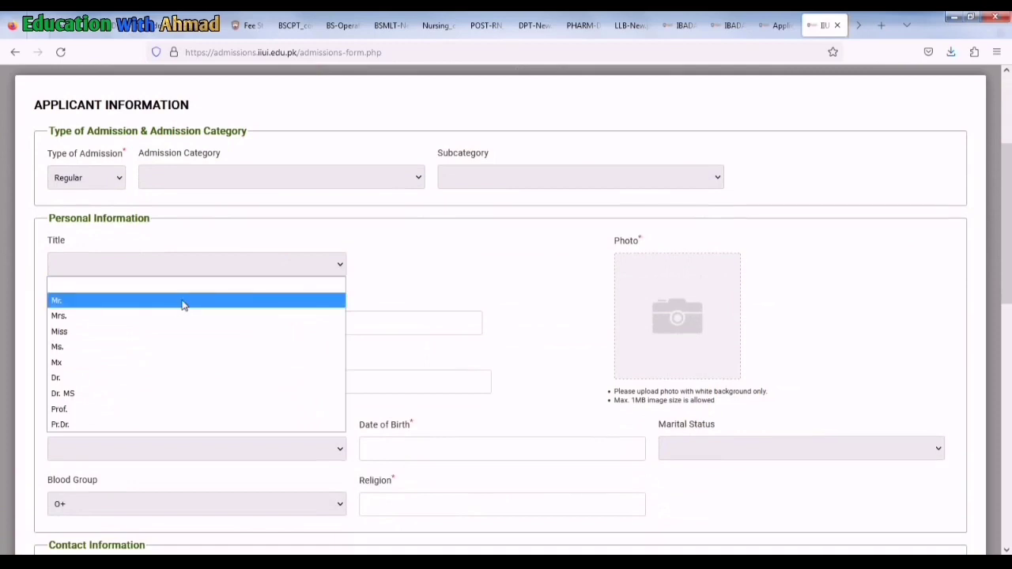
{"action": "left_click", "coordinate": [152, 301]}
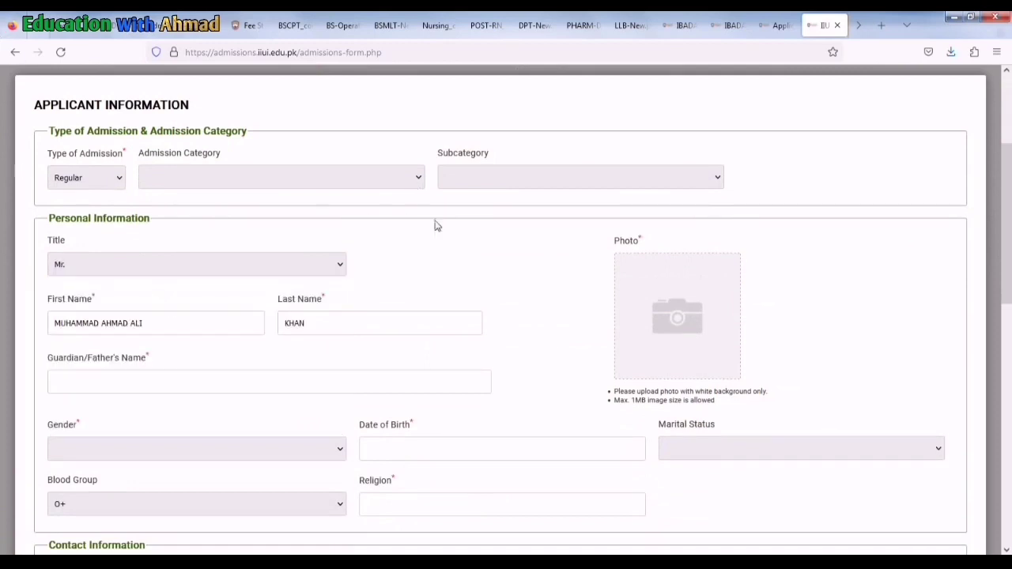
{"action": "left_click", "coordinate": [650, 351]}
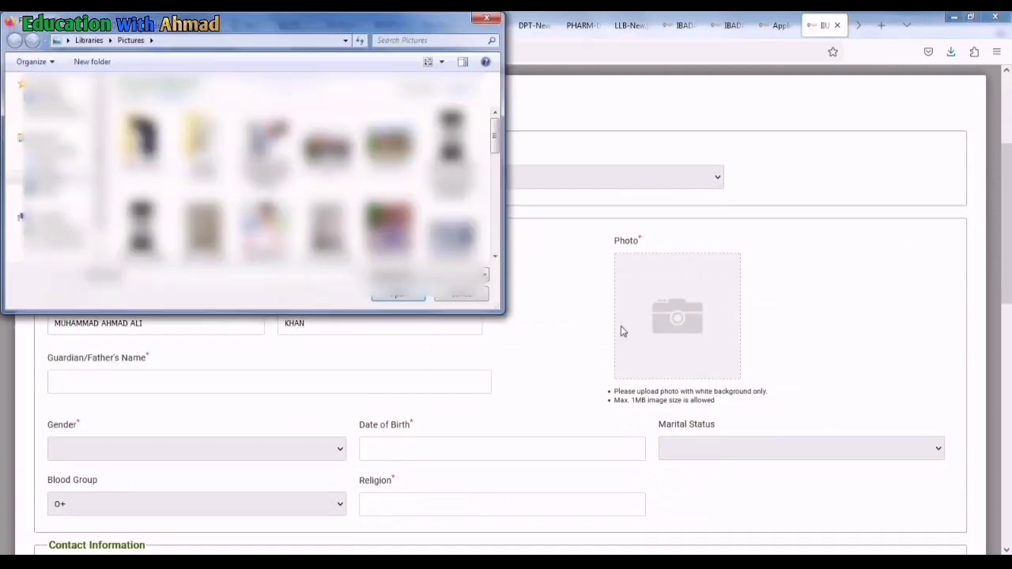
{"action": "left_click", "coordinate": [400, 296]}
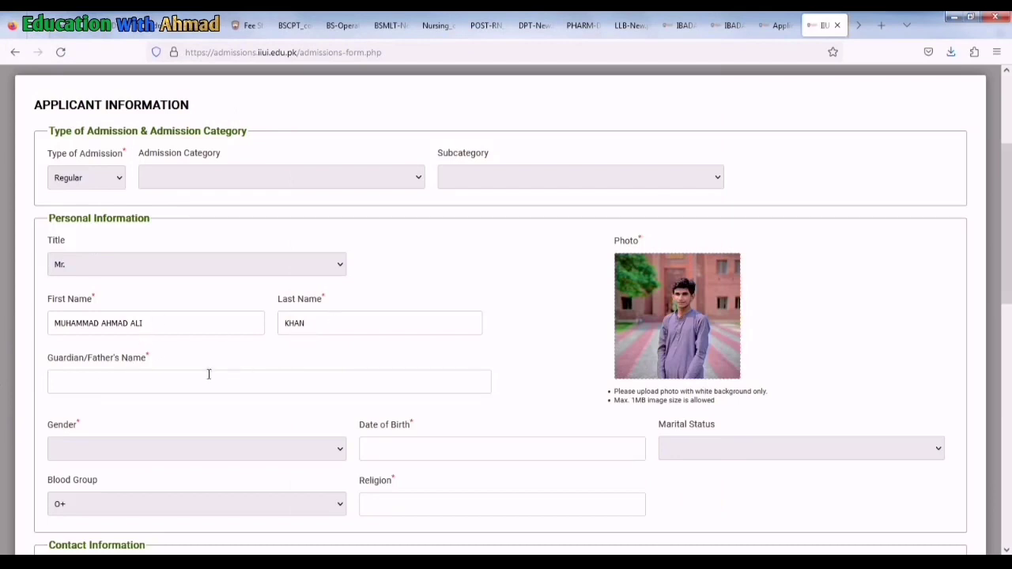
Enter the father's name and set gender to Male
{"action": "left_click", "coordinate": [179, 384]}
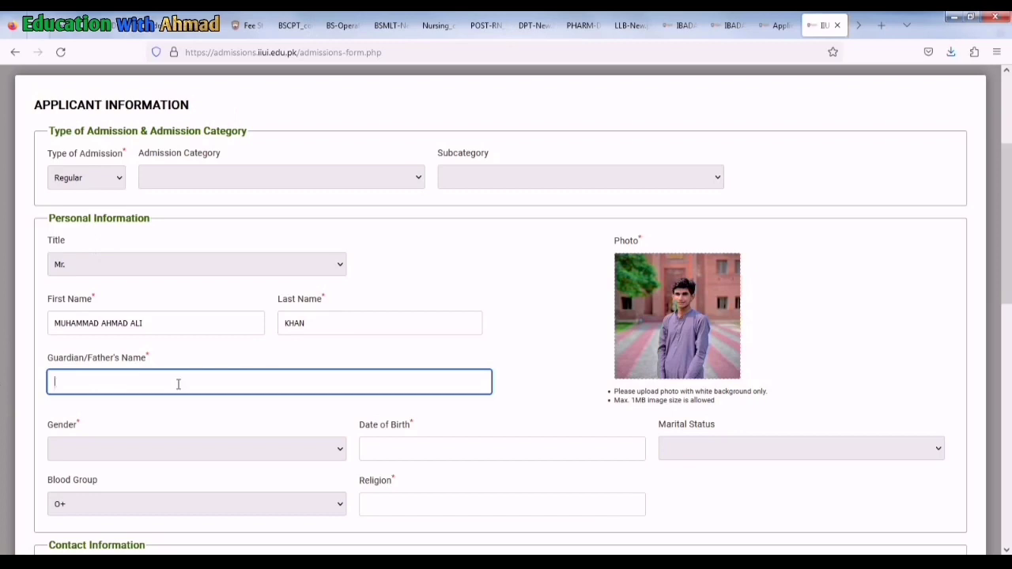
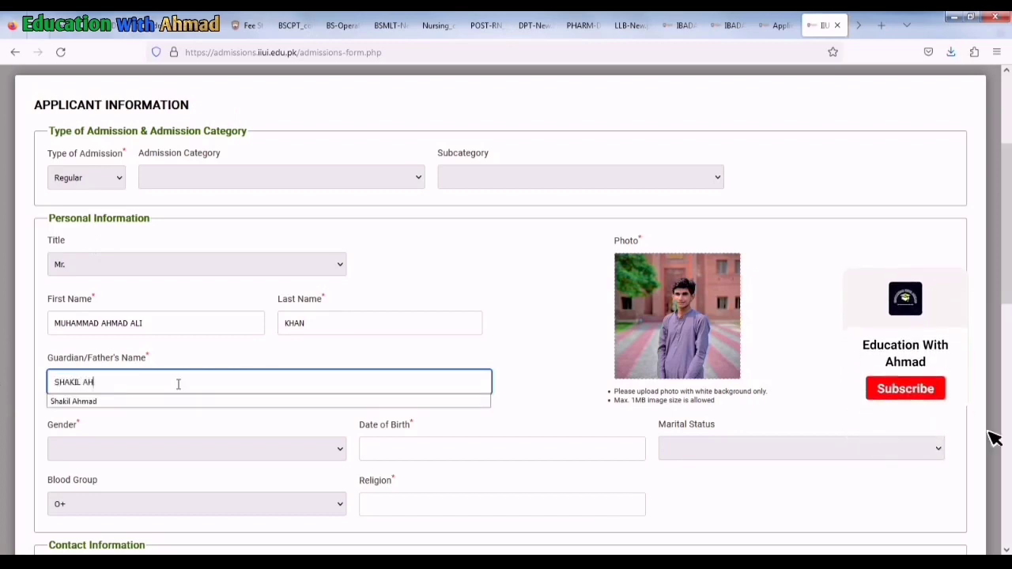
{"action": "left_click", "coordinate": [115, 453]}
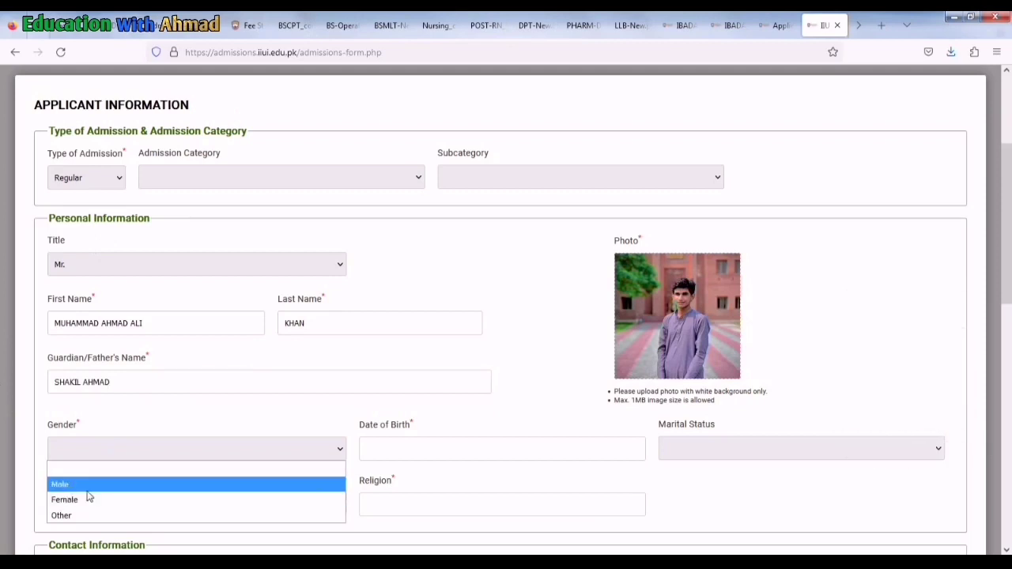
{"action": "left_click", "coordinate": [87, 484]}
{"action": "left_click", "coordinate": [379, 446]}
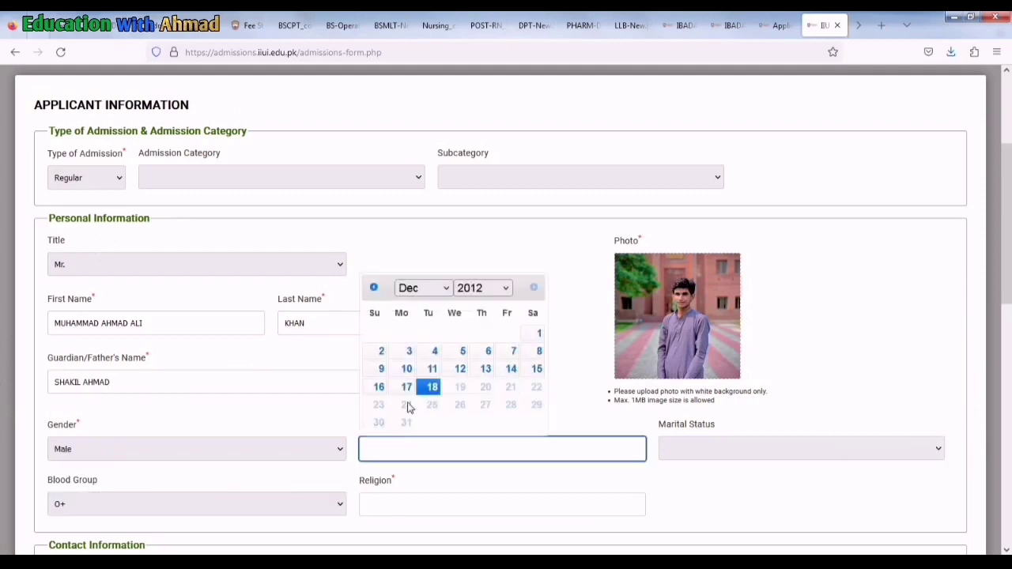
{"action": "left_click", "coordinate": [434, 287]}
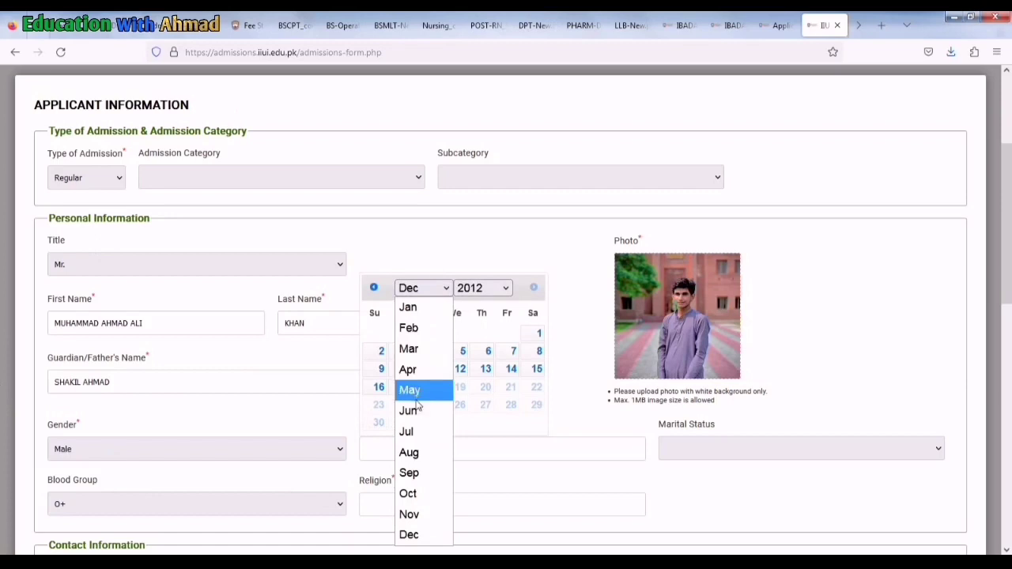
{"action": "left_click", "coordinate": [409, 452]}
{"action": "left_click", "coordinate": [504, 287]}
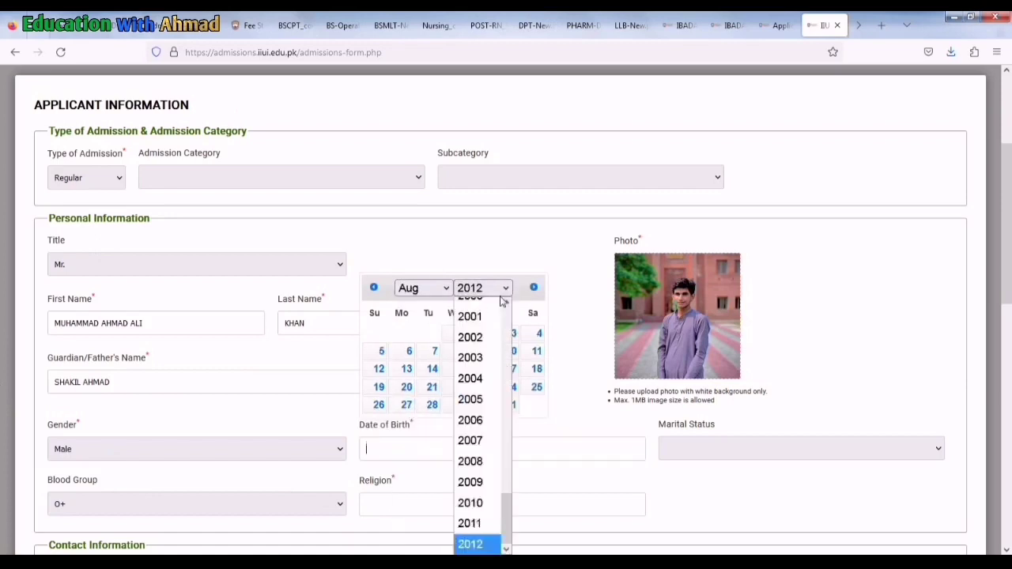
{"action": "left_click", "coordinate": [469, 409]}
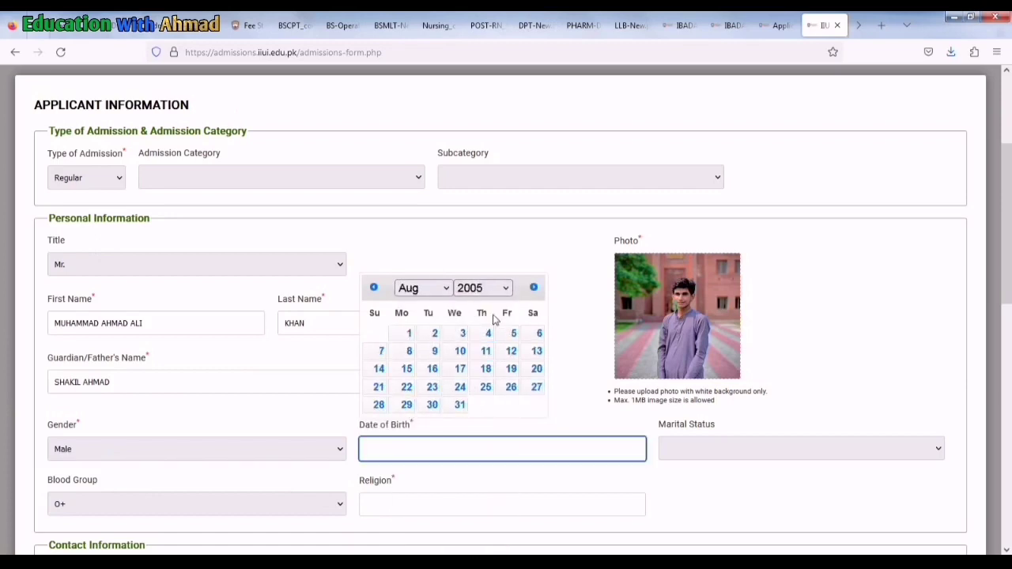
{"action": "left_click", "coordinate": [408, 332]}
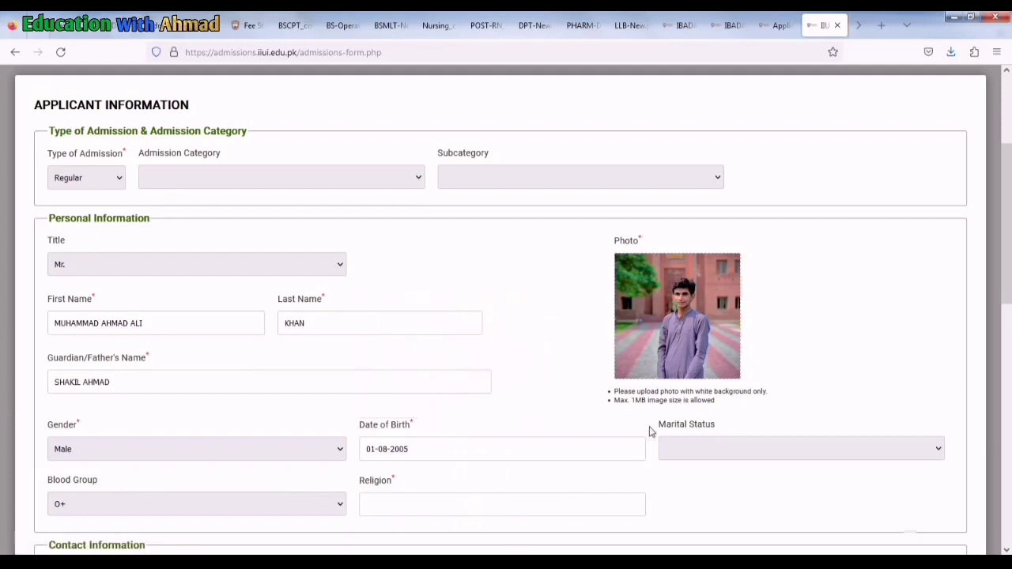
Set marital status Single, blood group A+ and religion ISLAM
{"action": "left_click", "coordinate": [688, 449]}
{"action": "left_click", "coordinate": [677, 484]}
{"action": "scroll", "coordinate": [545, 452], "scroll_direction": "down", "scroll_amount": 1}
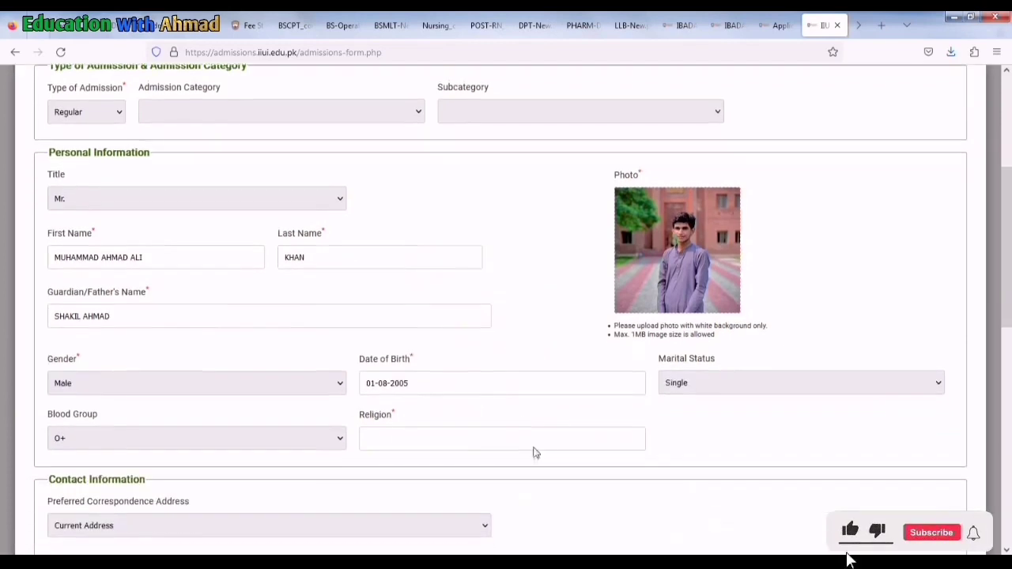
{"action": "scroll", "coordinate": [534, 452], "scroll_direction": "down", "scroll_amount": 1}
{"action": "left_click", "coordinate": [311, 380]}
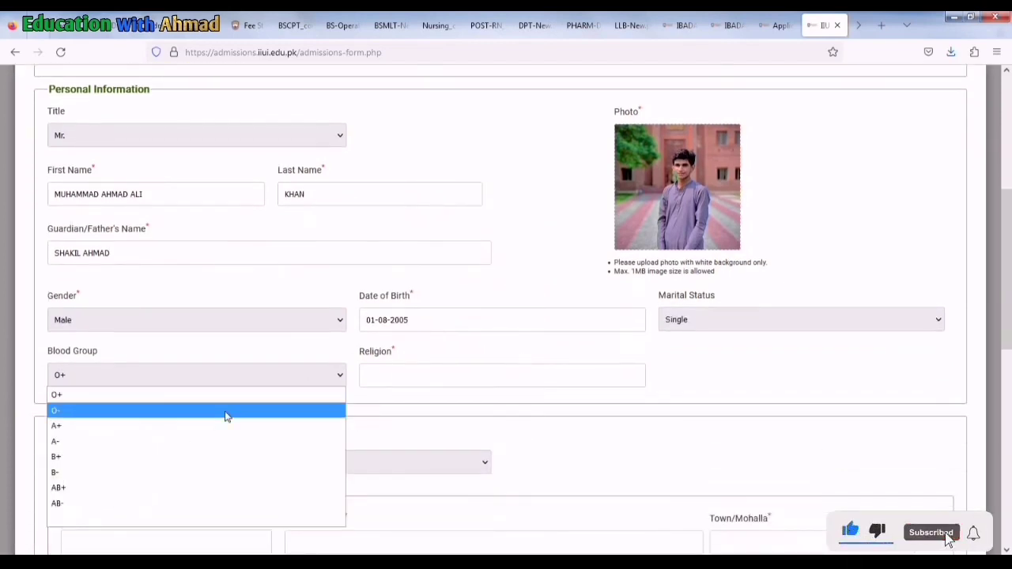
{"action": "left_click", "coordinate": [181, 427]}
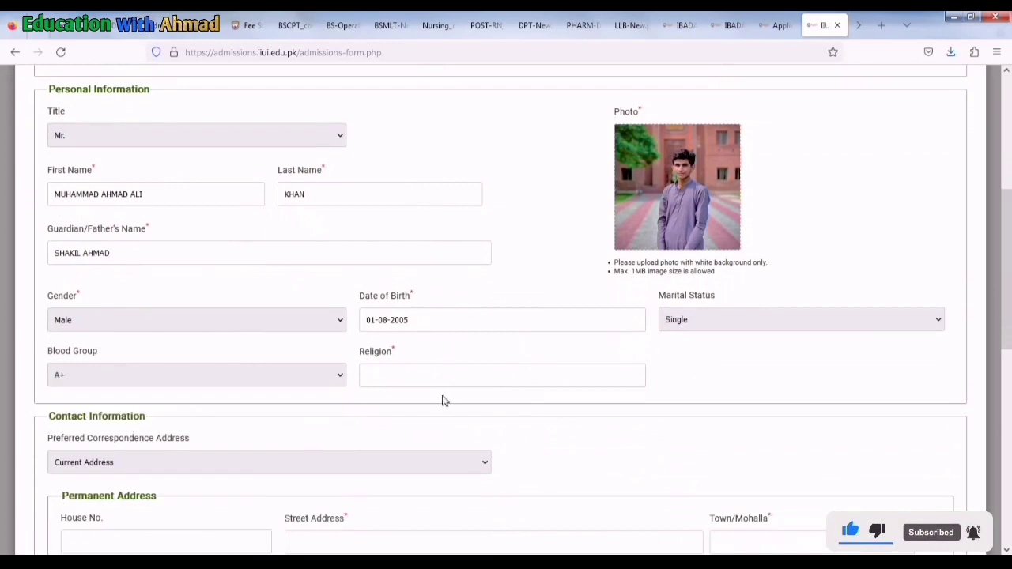
{"action": "left_click", "coordinate": [402, 384]}
{"action": "type", "text": "ISLAM"}
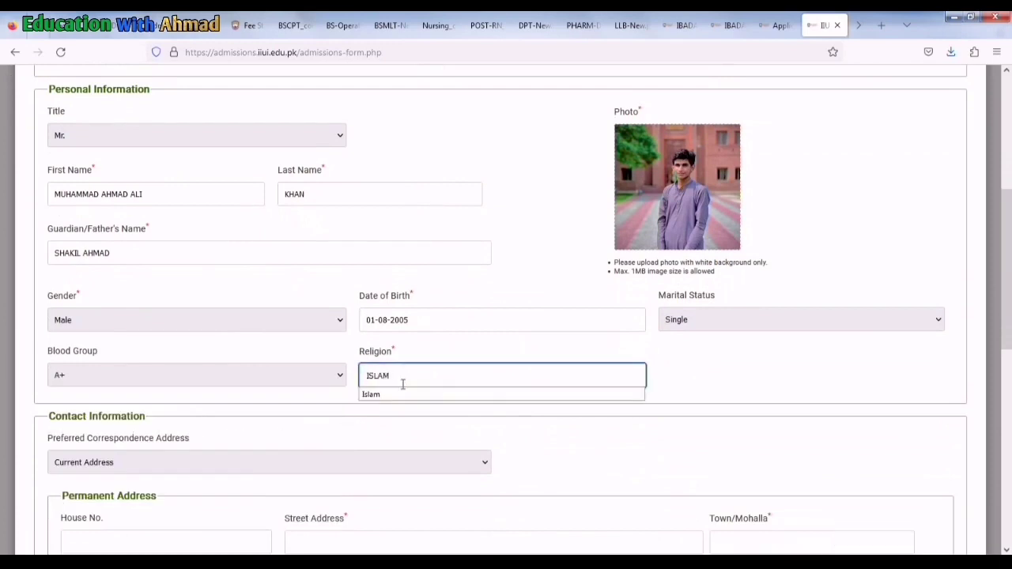
{"action": "scroll", "coordinate": [402, 384], "scroll_direction": "down", "scroll_amount": 2}
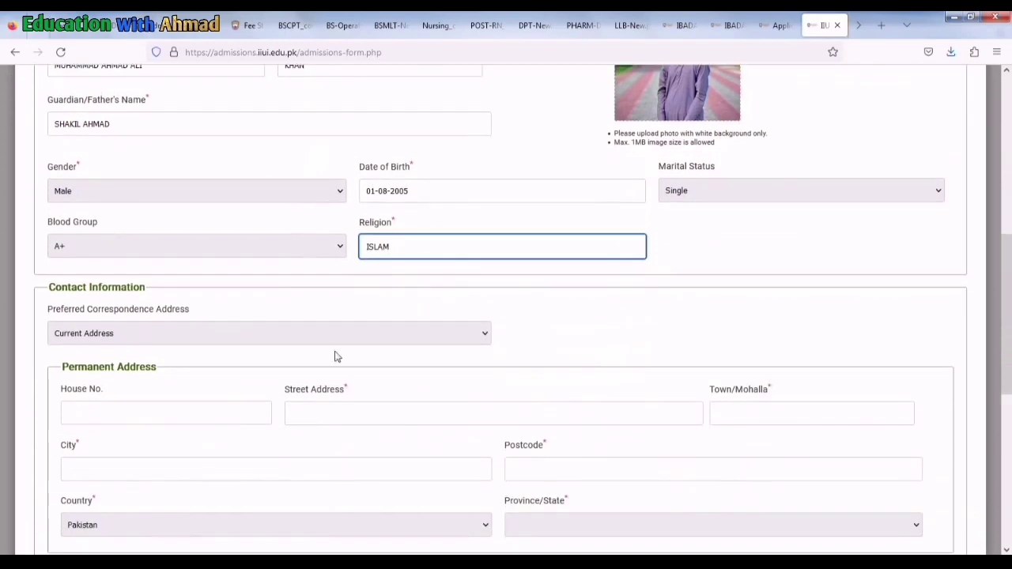
Send correspondence to the Permanent Address and mark current address same as permanent
{"action": "left_click", "coordinate": [238, 336]}
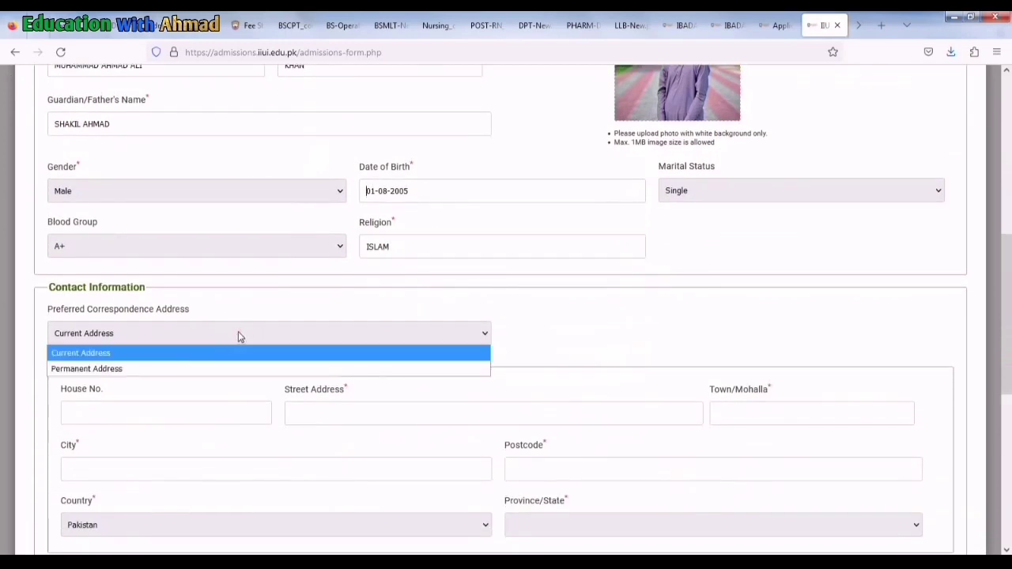
{"action": "left_click", "coordinate": [188, 367]}
{"action": "scroll", "coordinate": [180, 373], "scroll_direction": "down", "scroll_amount": 2}
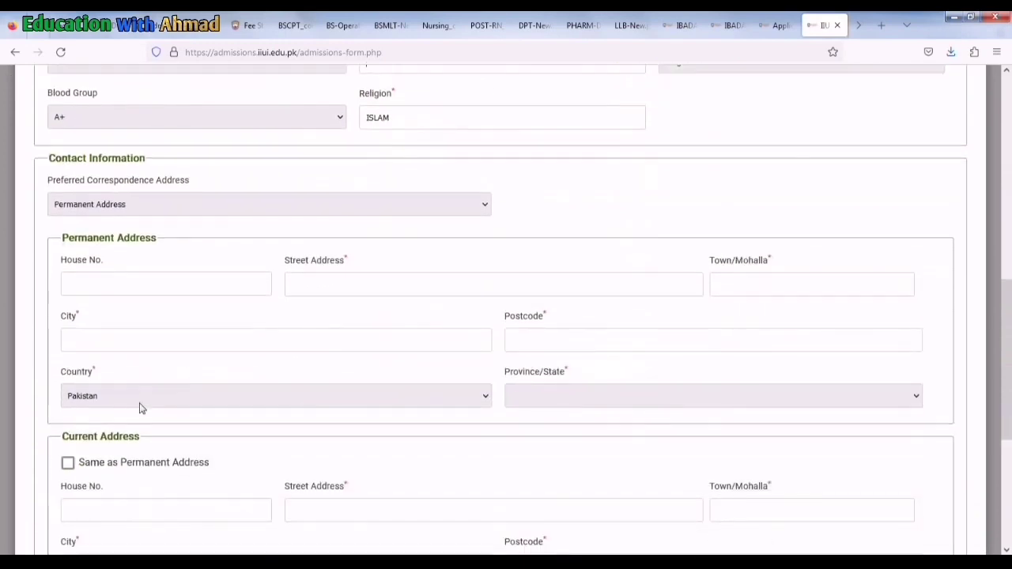
{"action": "left_click", "coordinate": [68, 464]}
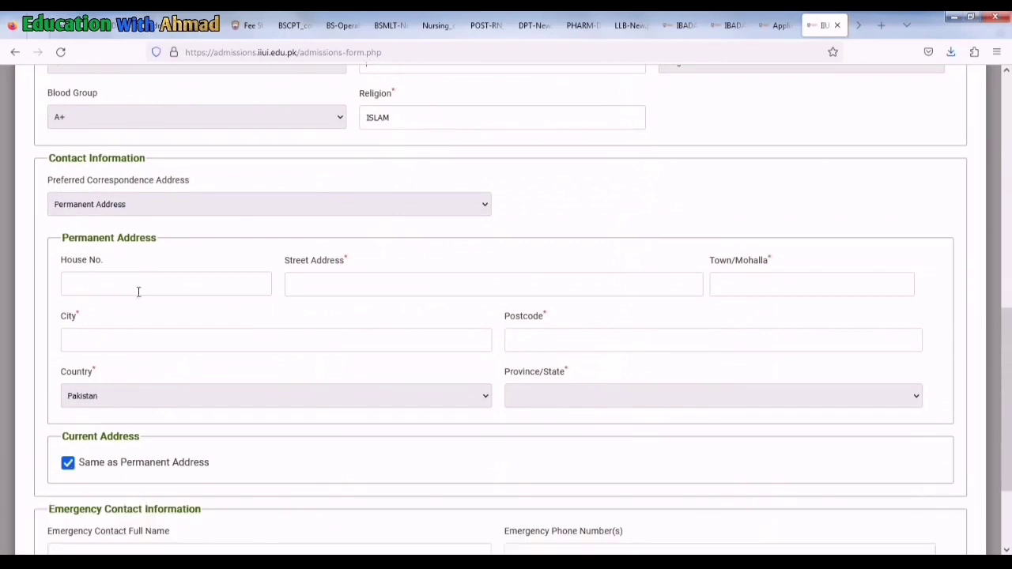
Fill in the permanent address street, town, city and postcode, with province Punjab
{"action": "left_click", "coordinate": [308, 288]}
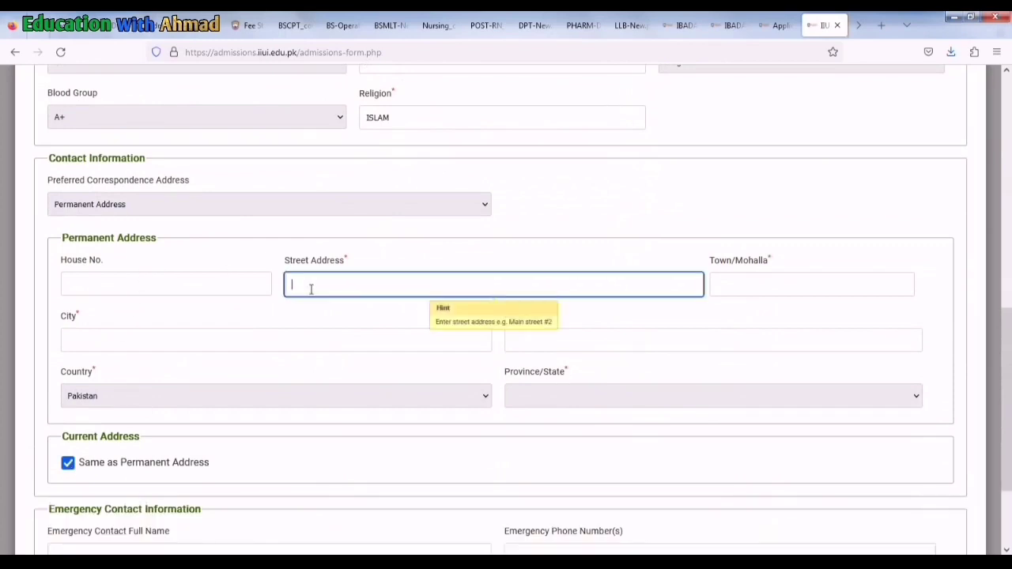
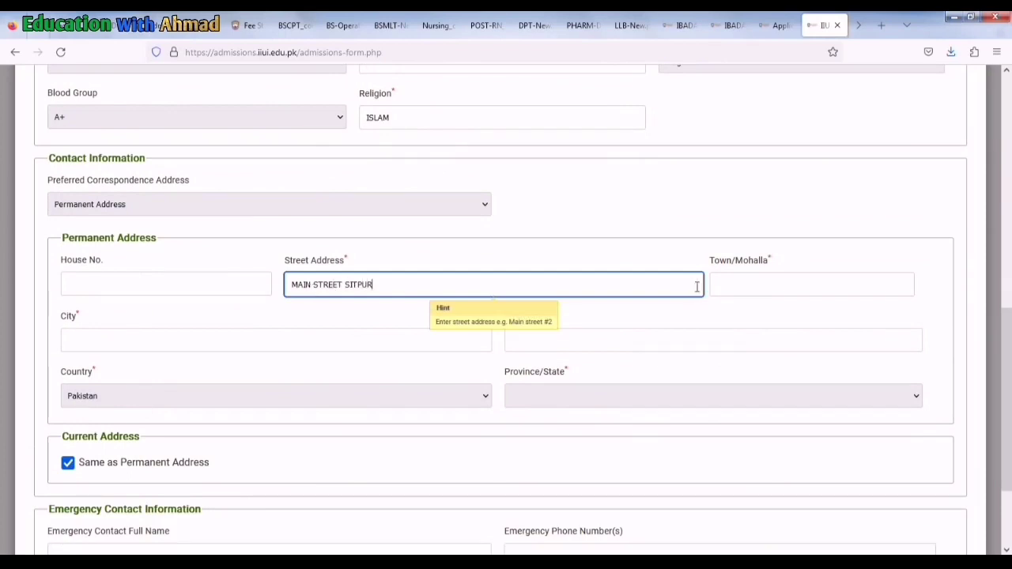
{"action": "left_click", "coordinate": [730, 284]}
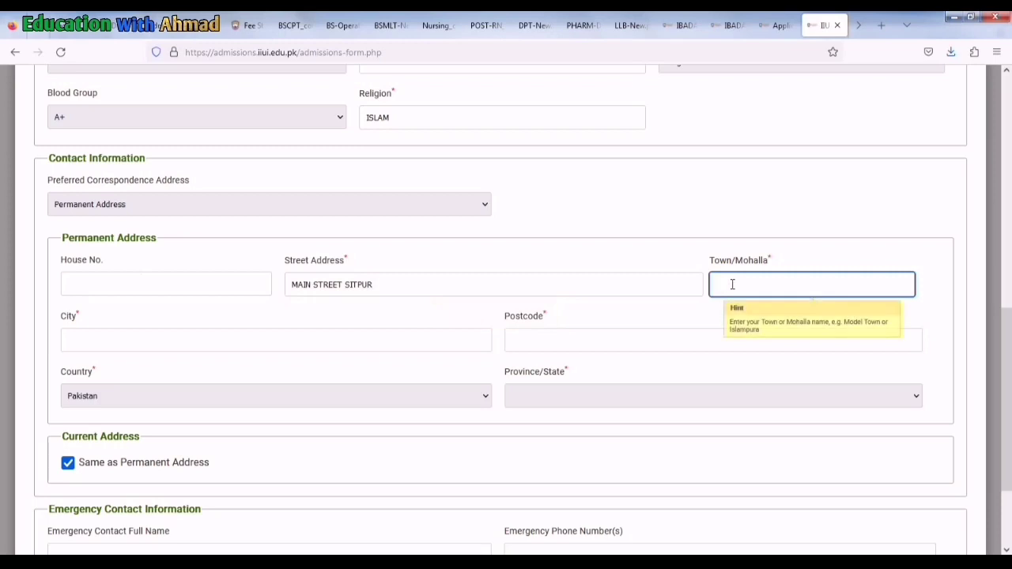
{"action": "type", "text": "SITPU"}
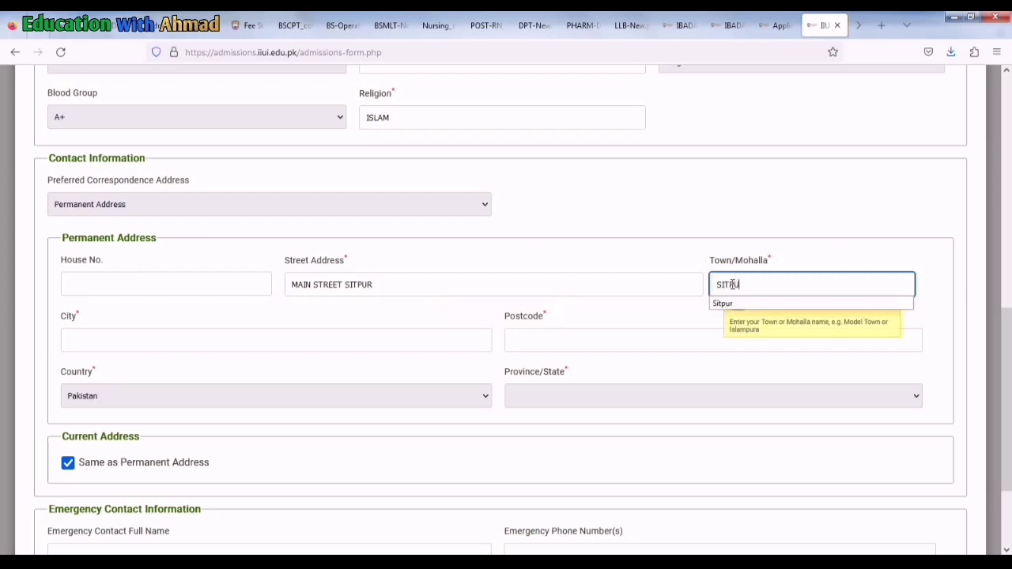
{"action": "type", "text": "R"}
{"action": "left_click", "coordinate": [244, 331]}
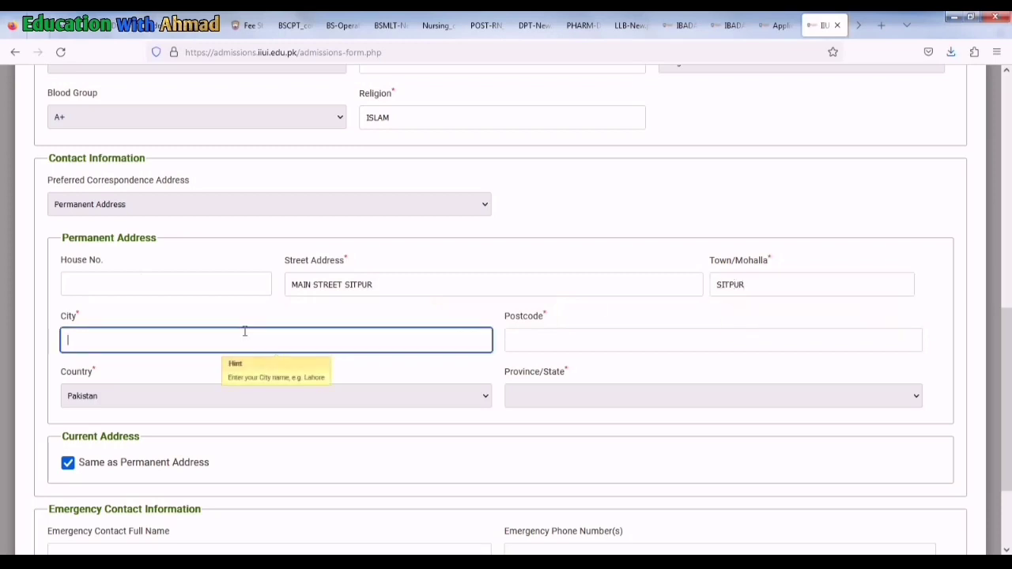
{"action": "type", "text": "ALIPUR"}
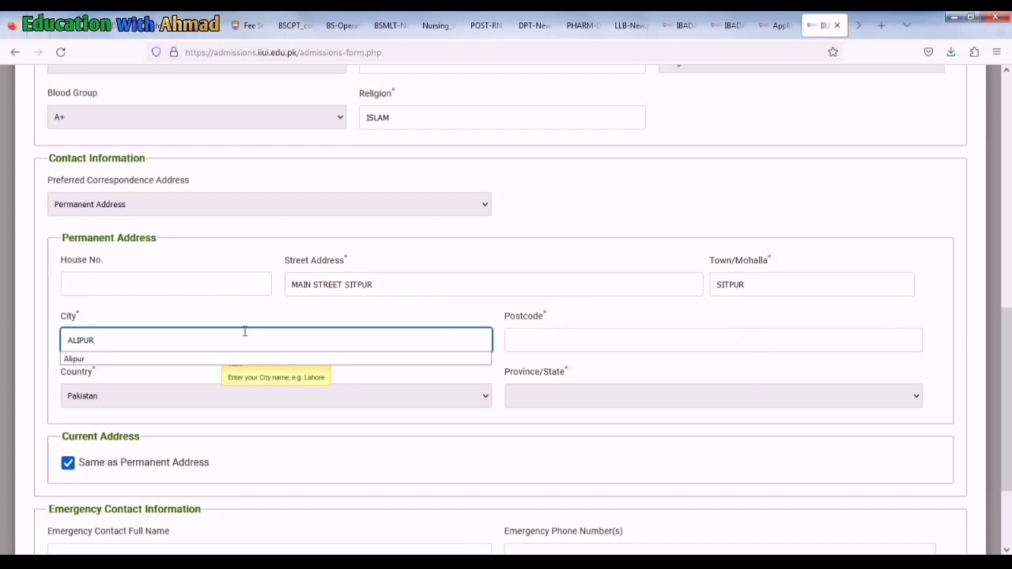
{"action": "left_click", "coordinate": [528, 337]}
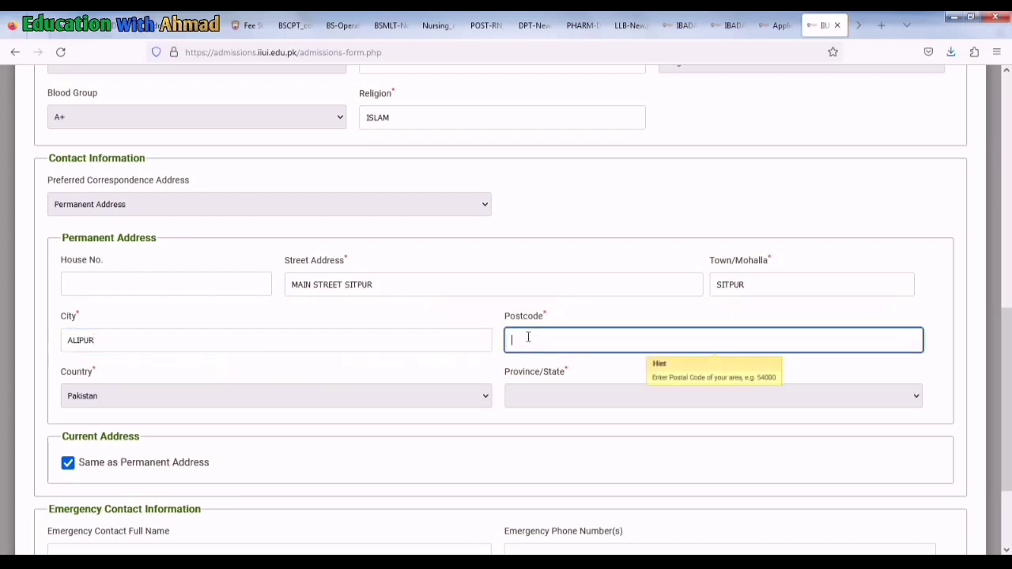
{"action": "type", "text": "32325"}
{"action": "left_click", "coordinate": [538, 394]}
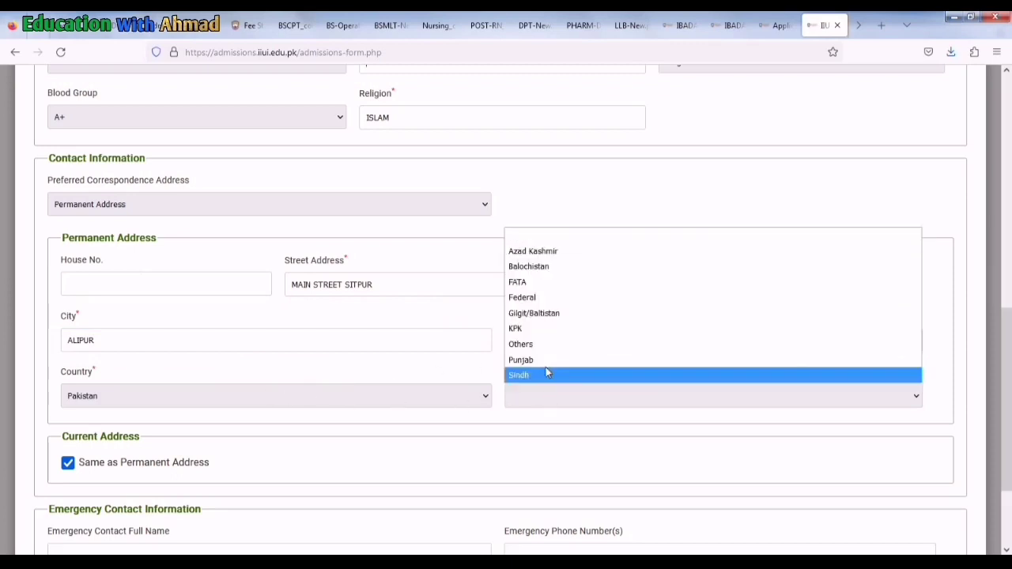
{"action": "left_click", "coordinate": [522, 362]}
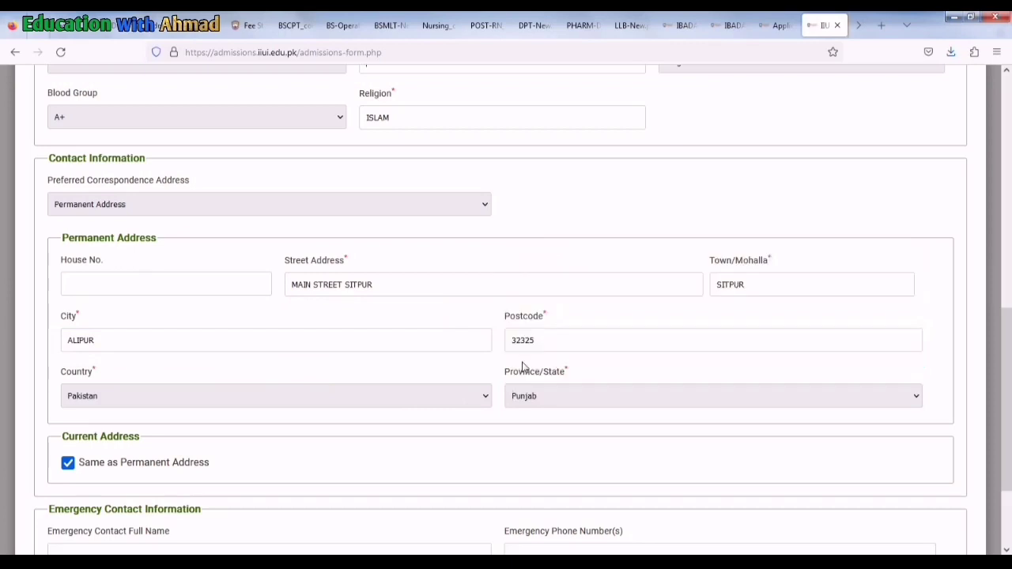
Enter the emergency contact's full name and phone number and continue to page 2
{"action": "scroll", "coordinate": [293, 443], "scroll_direction": "down", "scroll_amount": 3}
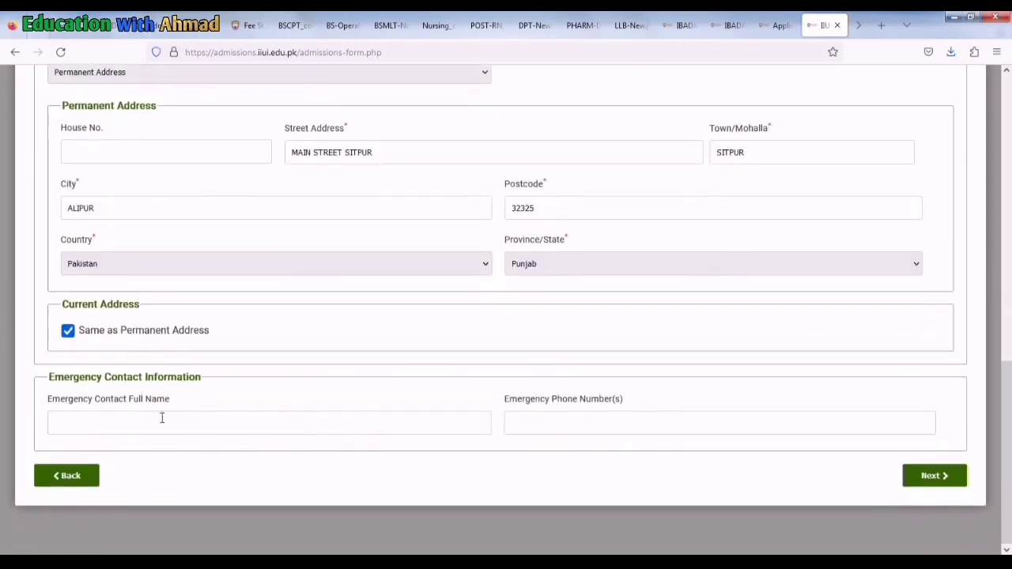
{"action": "left_click", "coordinate": [166, 432]}
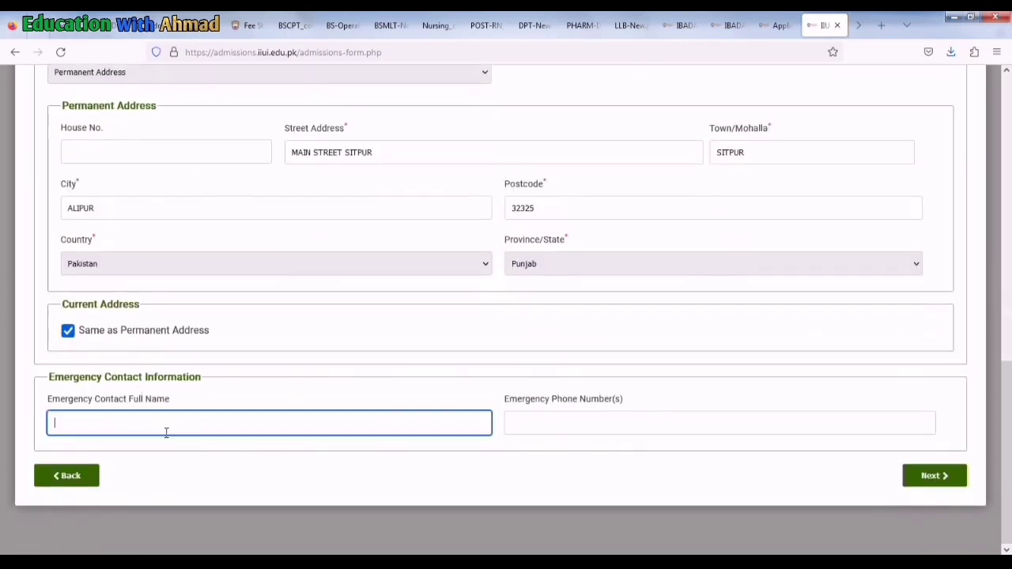
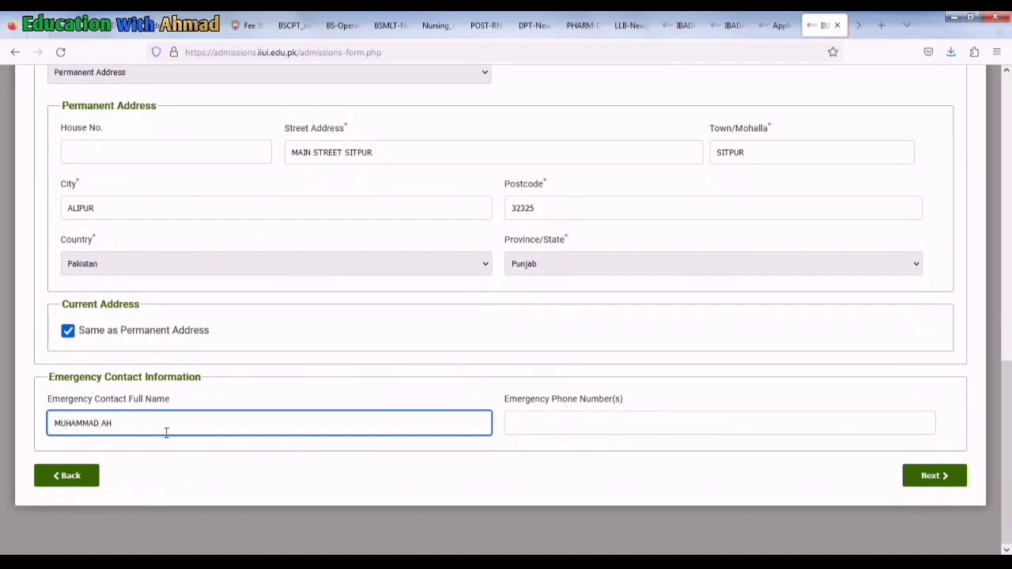
{"action": "left_click", "coordinate": [537, 413]}
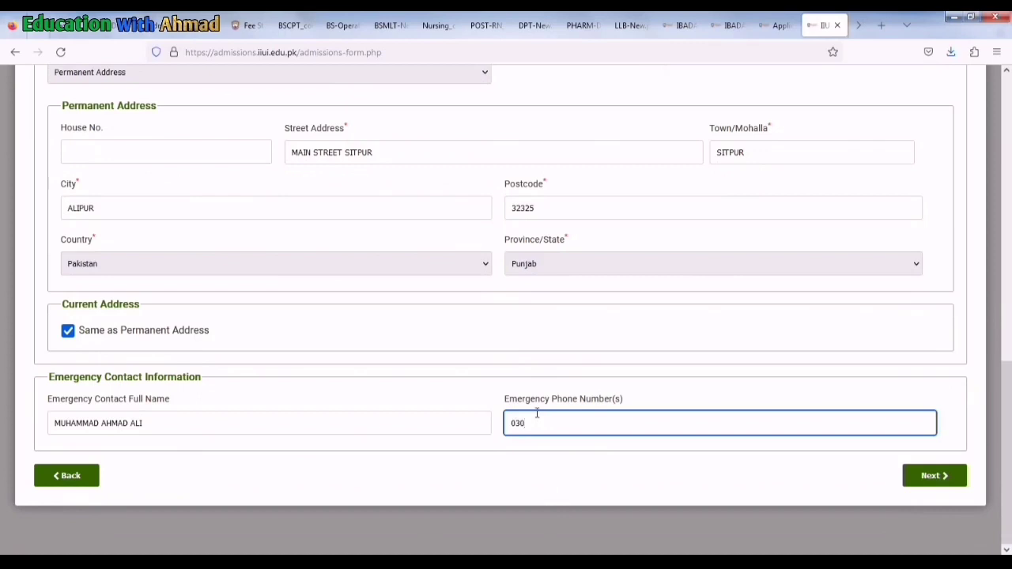
{"action": "left_click", "coordinate": [952, 474]}
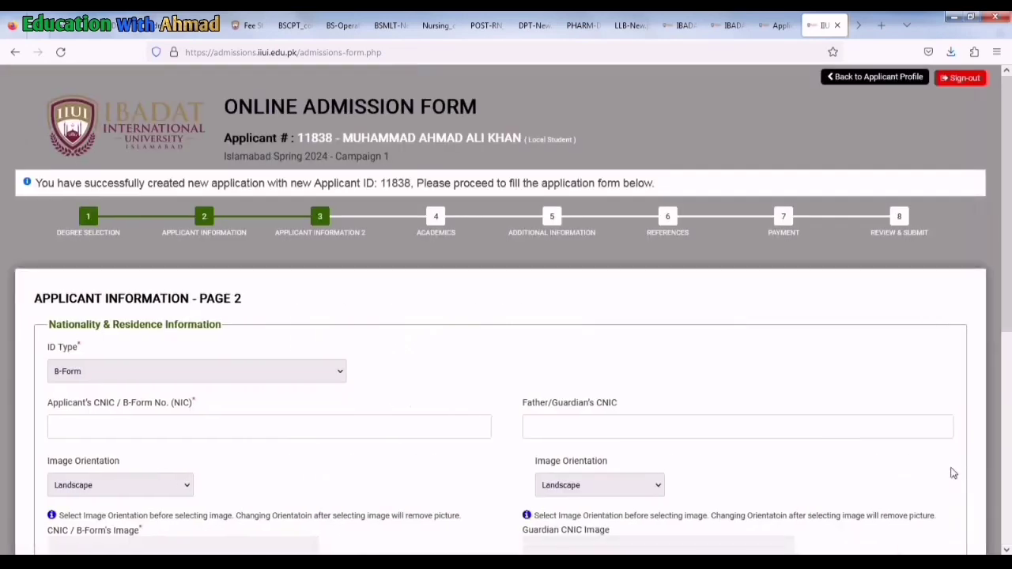
Set ID Type to CNIC and enter the applicant's and guardian's CNIC numbers
{"action": "scroll", "coordinate": [443, 379], "scroll_direction": "down", "scroll_amount": 3}
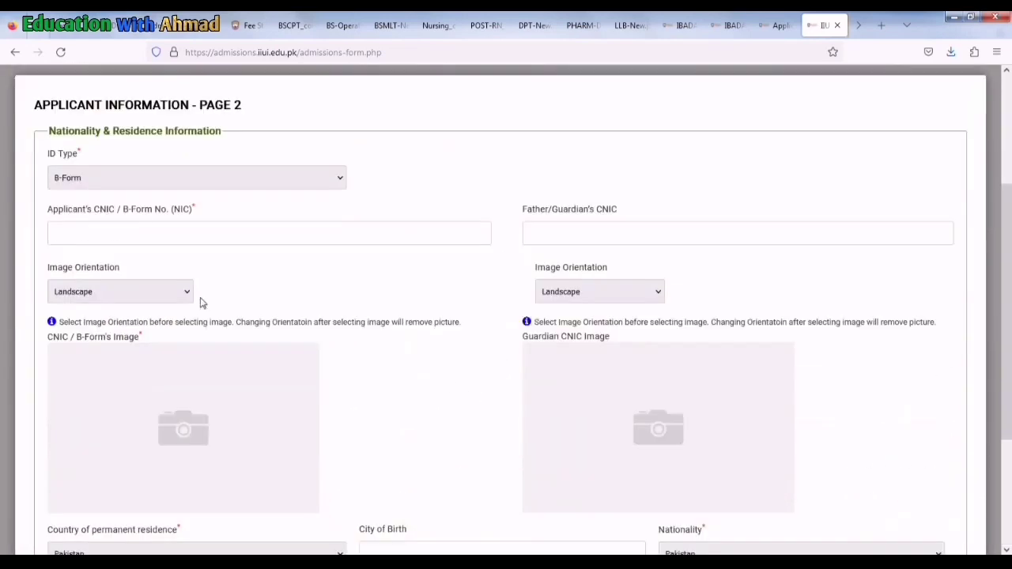
{"action": "left_click", "coordinate": [210, 176]}
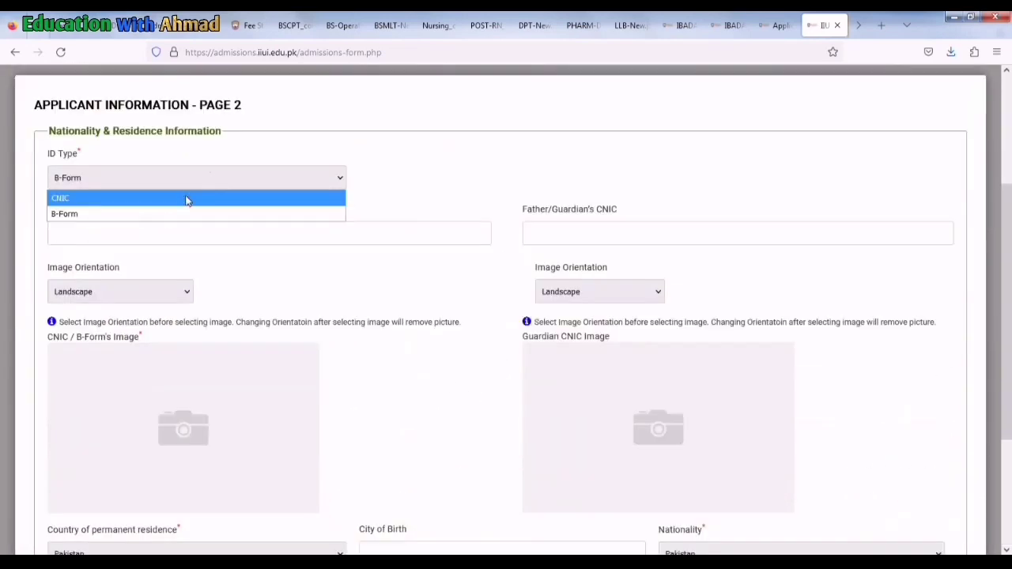
{"action": "left_click", "coordinate": [187, 198]}
{"action": "left_click", "coordinate": [166, 234]}
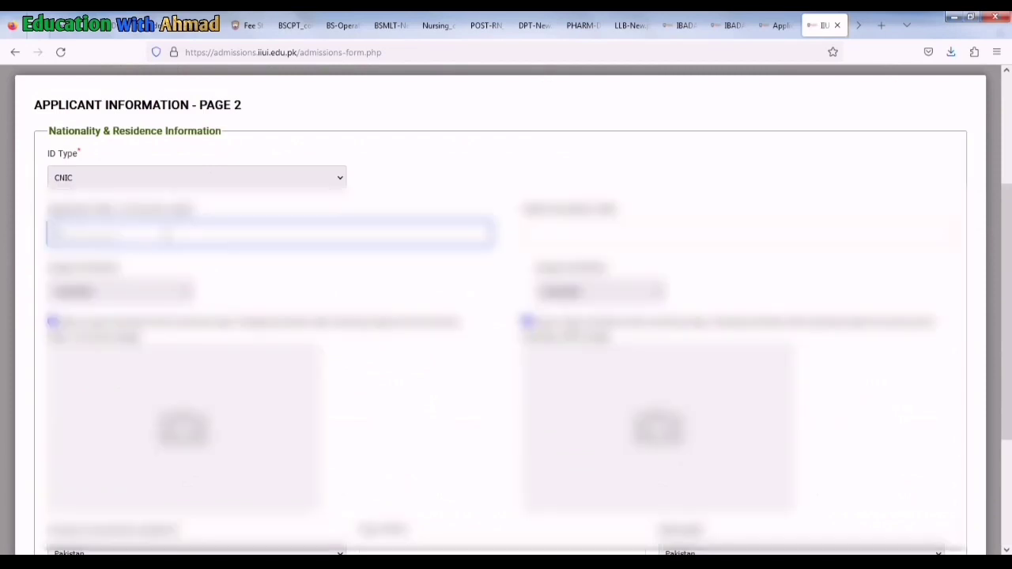
{"action": "type", "text": "3"}
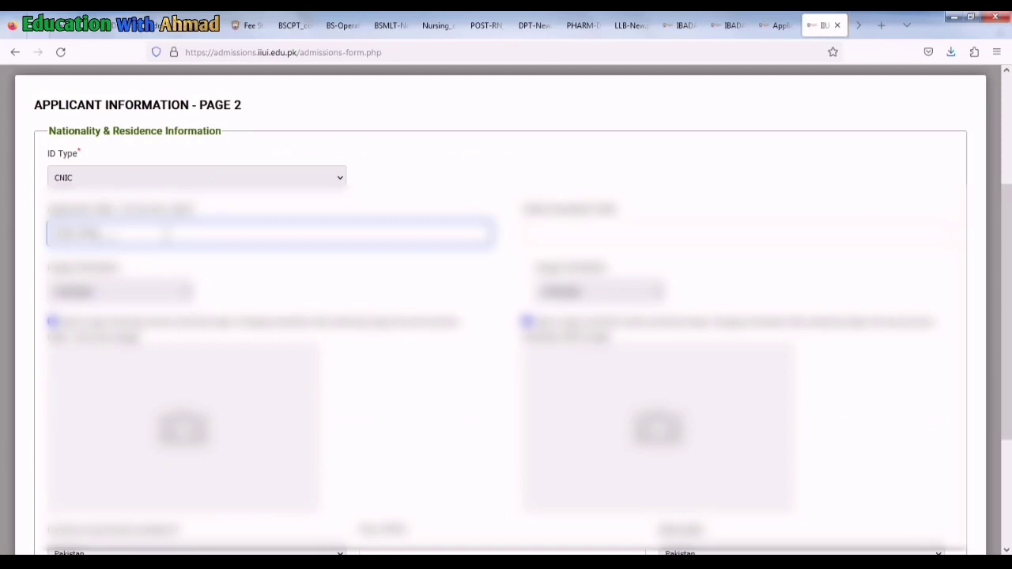
{"action": "type", "text": "5"}
{"action": "left_click", "coordinate": [573, 235]}
{"action": "type", "text": "3"}
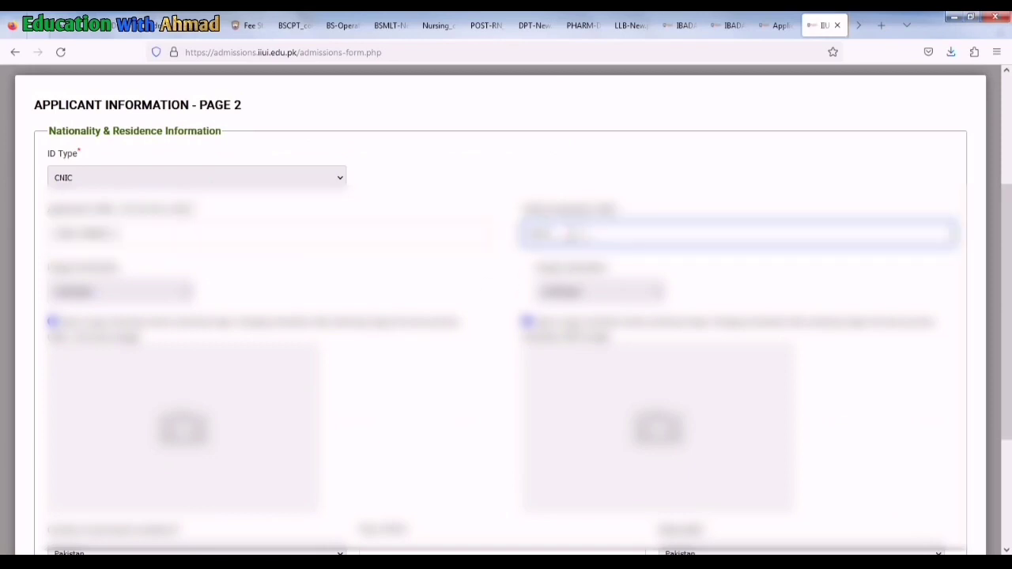
{"action": "type", "text": "4"}
{"action": "scroll", "coordinate": [237, 322], "scroll_direction": "down", "scroll_amount": 3}
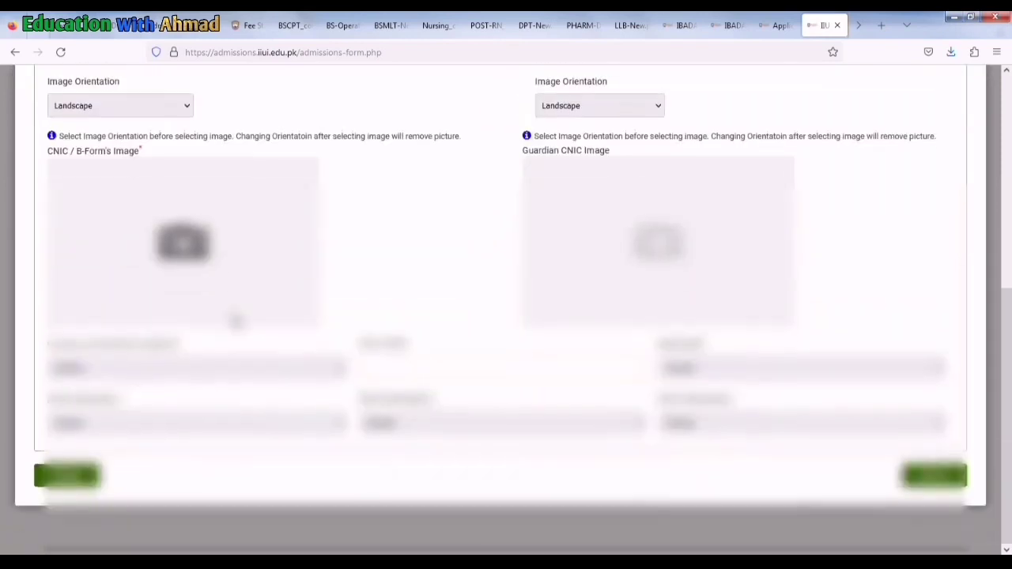
Attach the applicant's CNIC image from the file dialog
{"action": "left_click", "coordinate": [183, 239]}
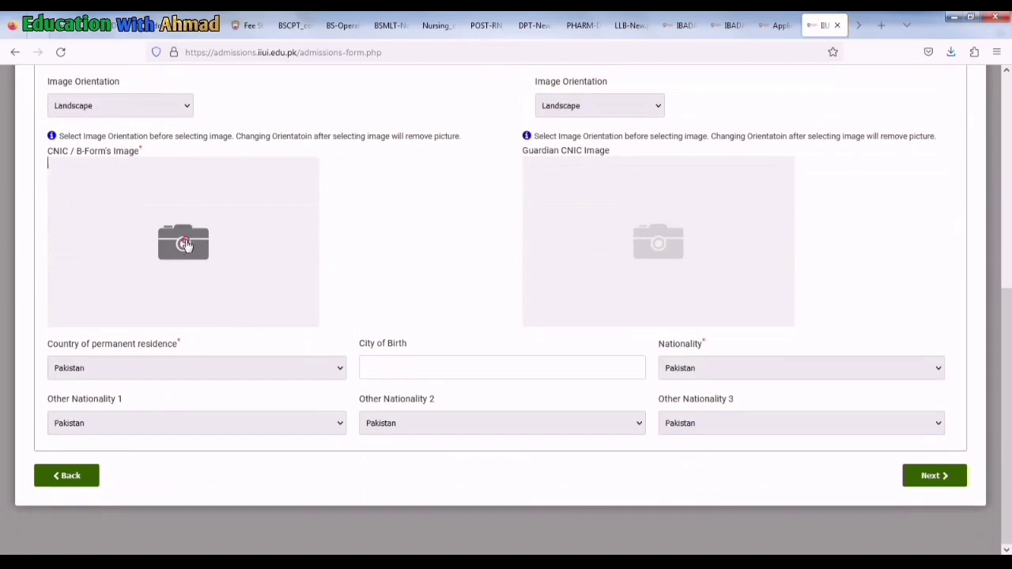
{"action": "scroll", "coordinate": [364, 237], "scroll_direction": "down", "scroll_amount": 1}
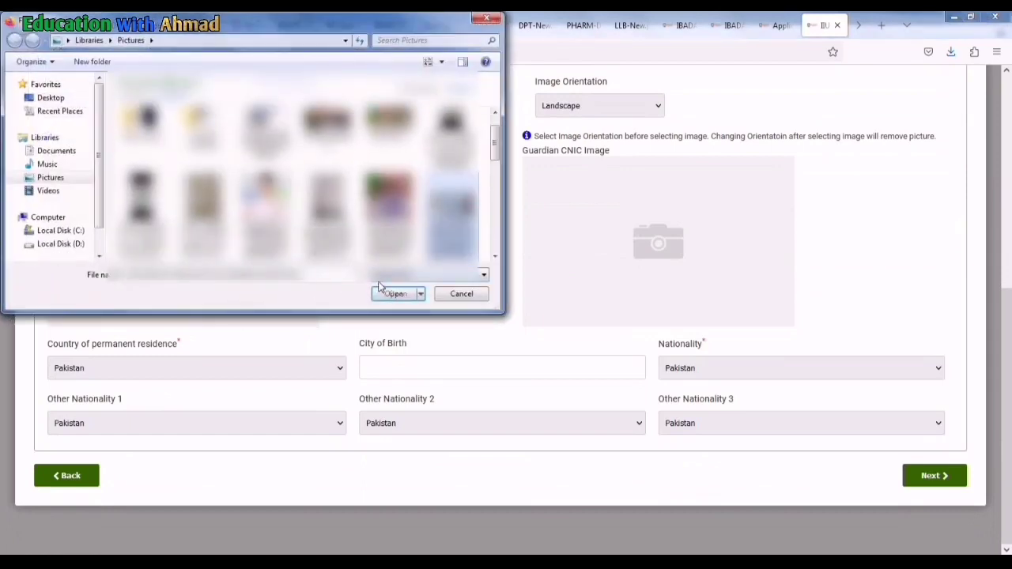
{"action": "left_click", "coordinate": [390, 293]}
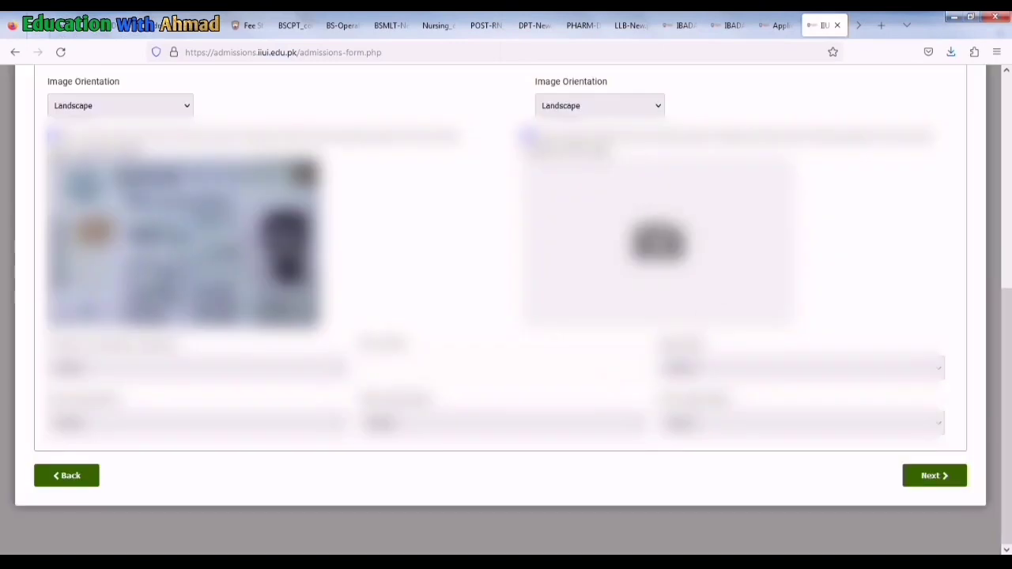
{"action": "left_click", "coordinate": [658, 241]}
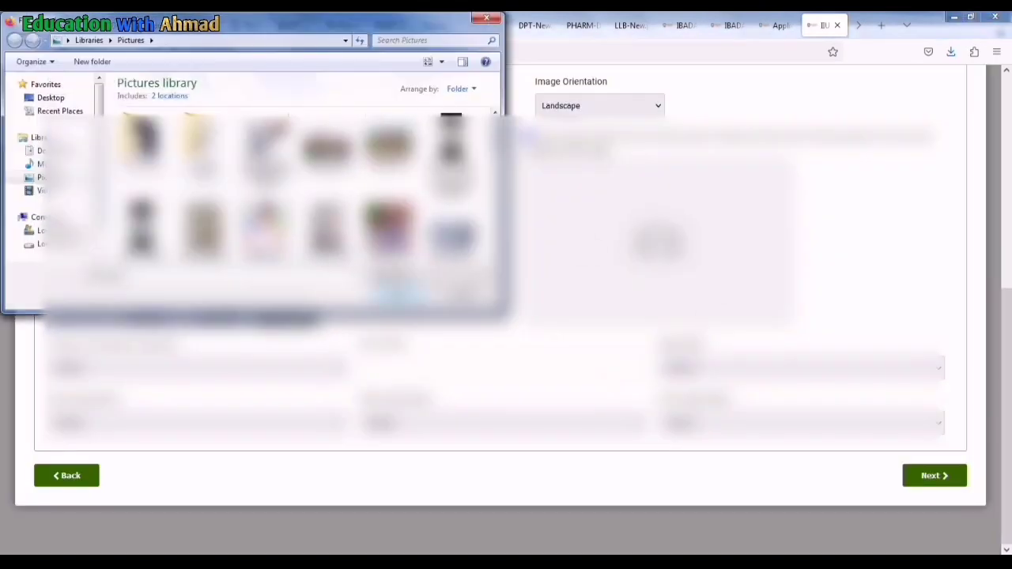
Attach the second CNIC image and go to Academics, triggering a CNIC Verification Error
{"action": "scroll", "coordinate": [308, 190], "scroll_direction": "down", "scroll_amount": 1}
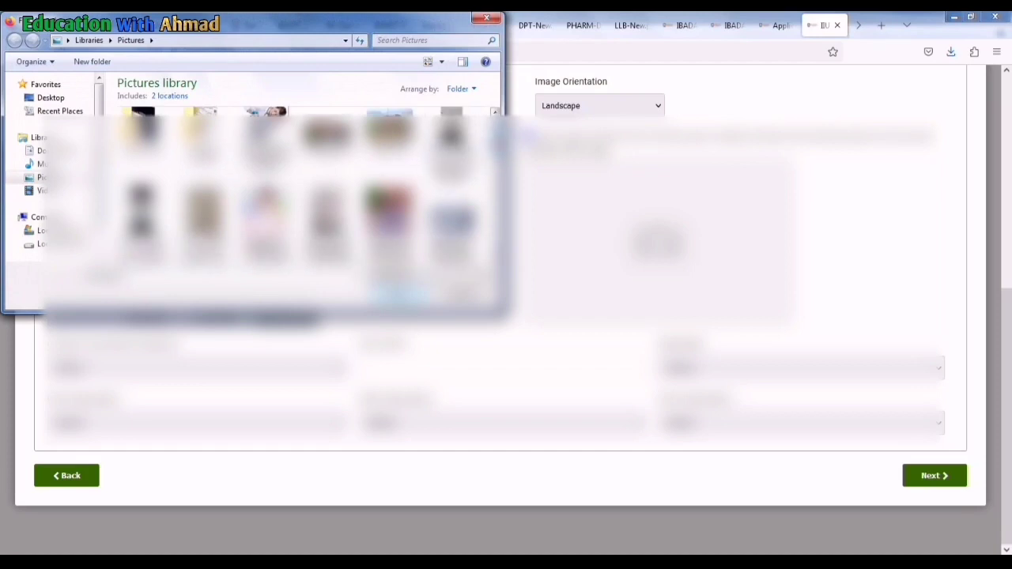
{"action": "scroll", "coordinate": [308, 190], "scroll_direction": "down", "scroll_amount": 1}
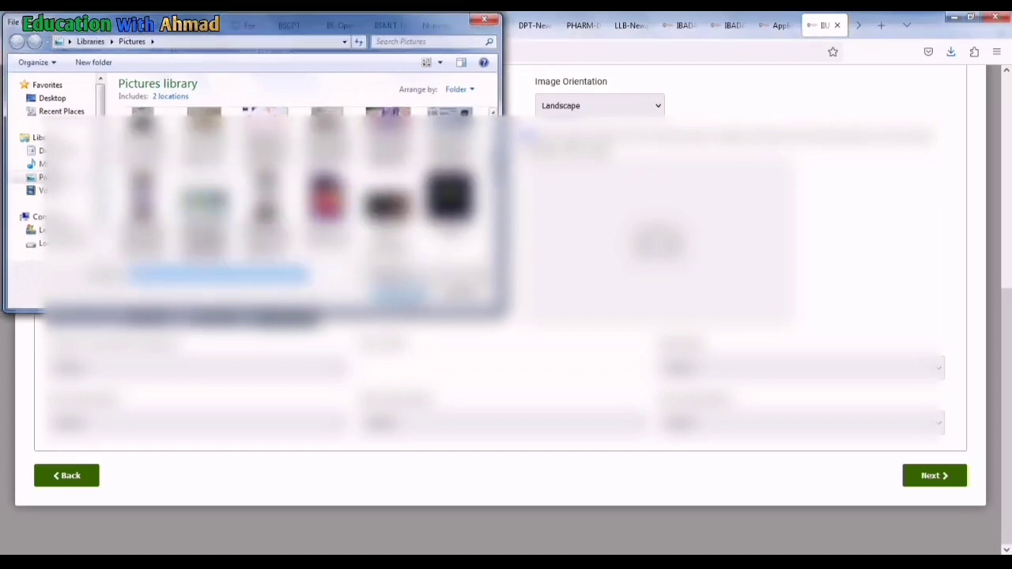
{"action": "key", "text": "Return"}
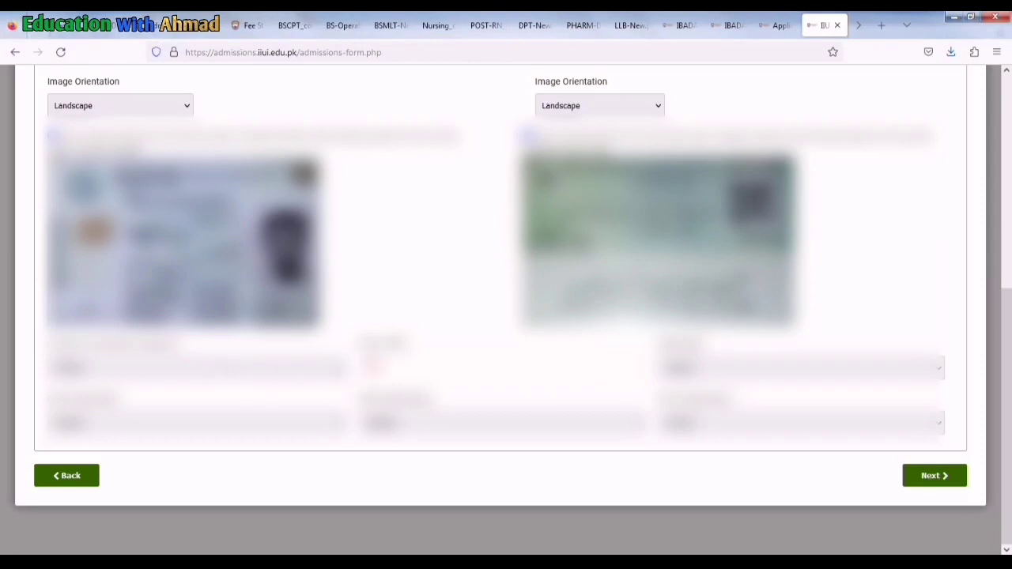
{"action": "left_click", "coordinate": [374, 367]}
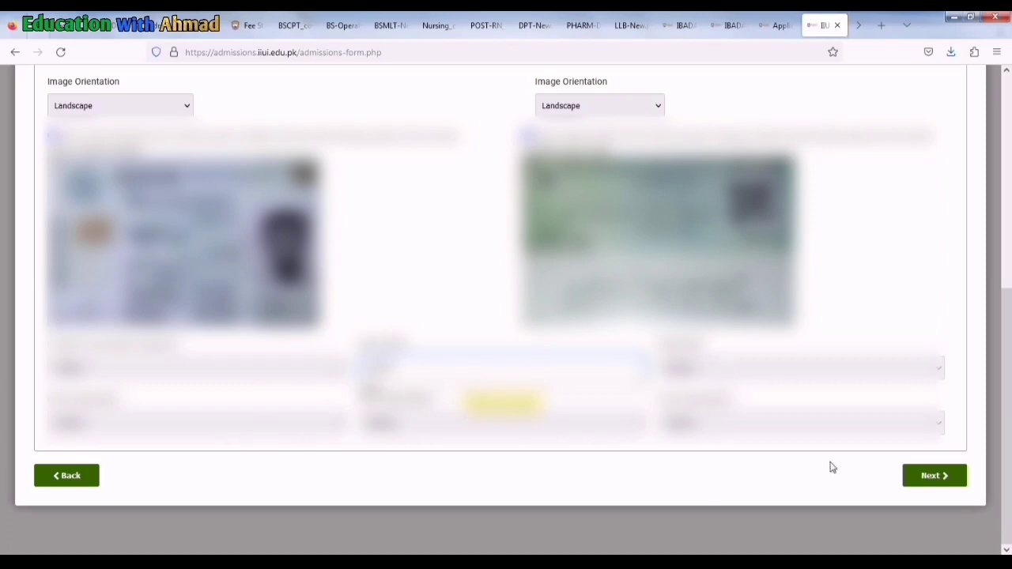
{"action": "left_click", "coordinate": [922, 476]}
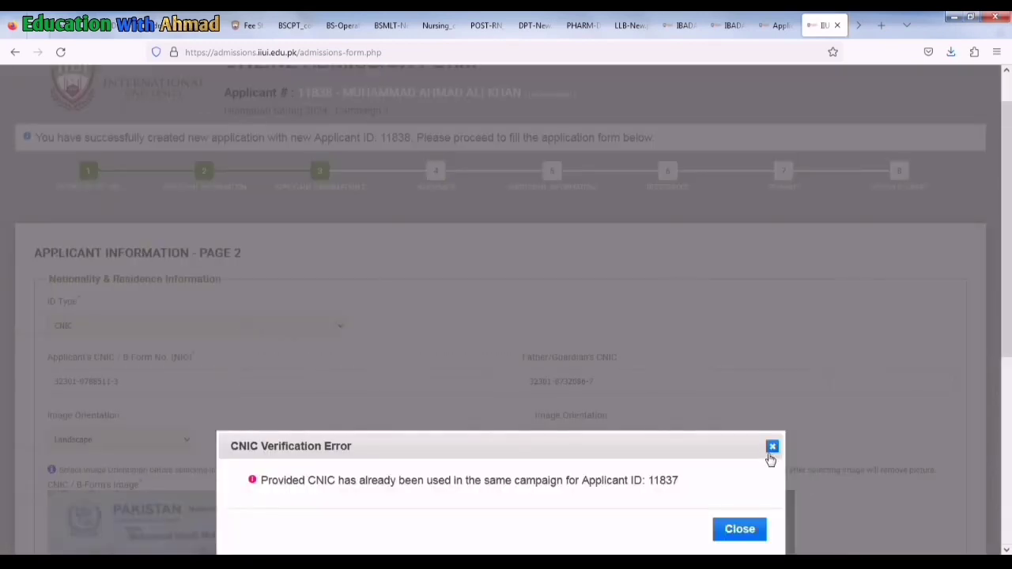
Close the CNIC Verification Error dialog to reveal the Academics step
{"action": "left_click", "coordinate": [771, 448]}
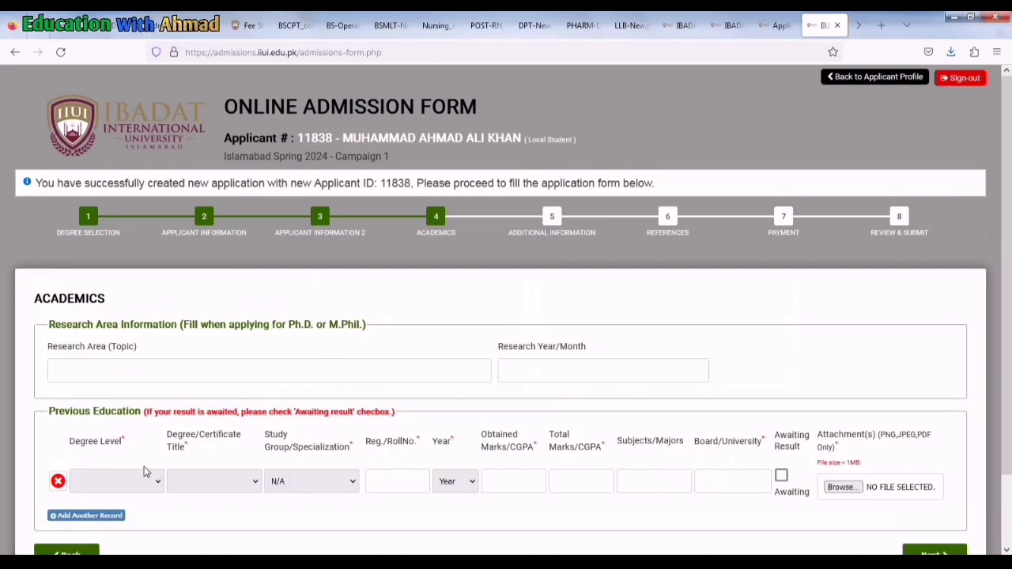
Set the first education row to Matric/SSC/O-Level, Matric, Science, with the roll number and 2020 passing year
{"action": "scroll", "coordinate": [144, 468], "scroll_direction": "down", "scroll_amount": 2}
{"action": "left_click", "coordinate": [144, 423]}
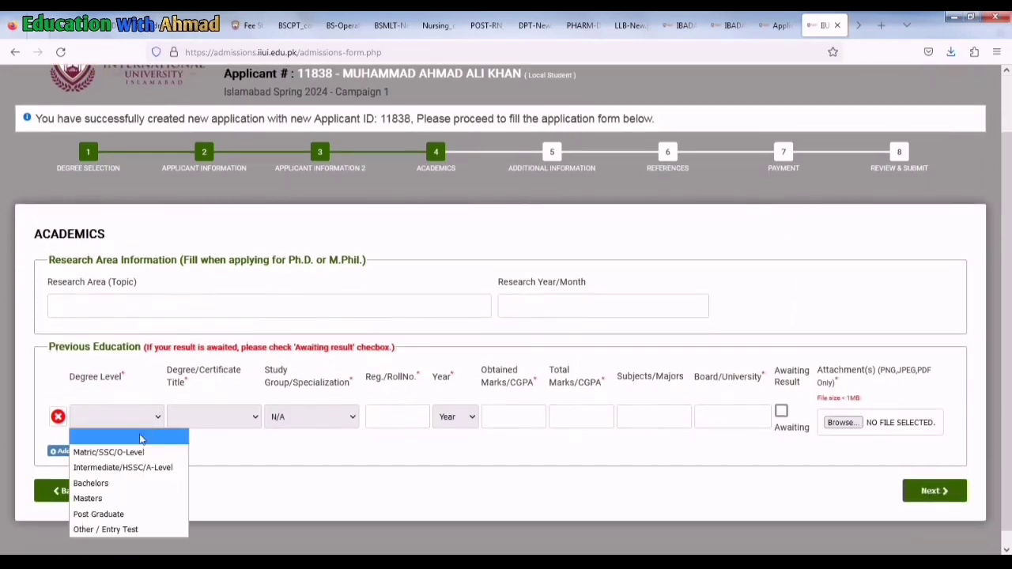
{"action": "left_click", "coordinate": [130, 452]}
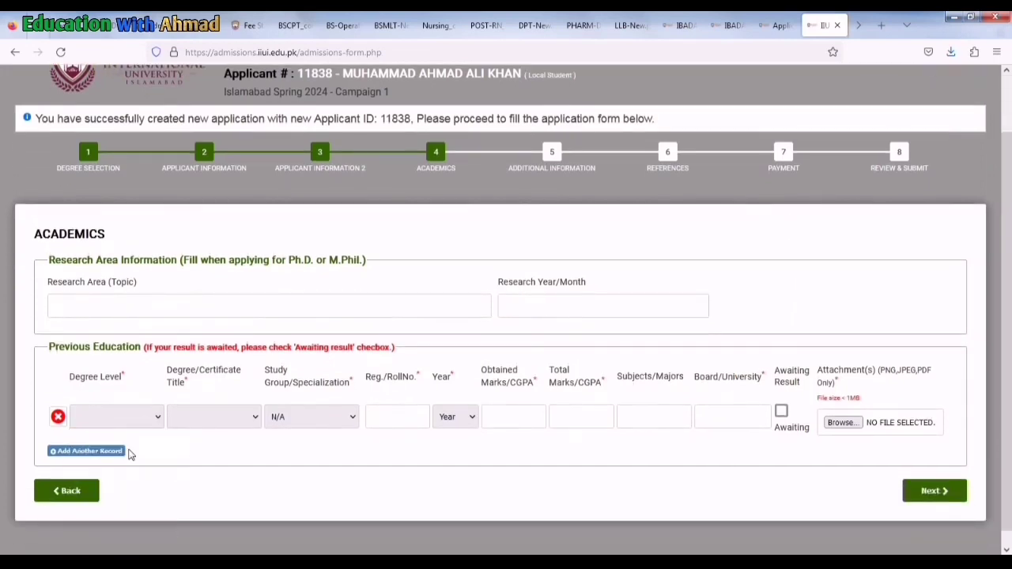
{"action": "left_click", "coordinate": [245, 417]}
{"action": "left_click", "coordinate": [212, 453]}
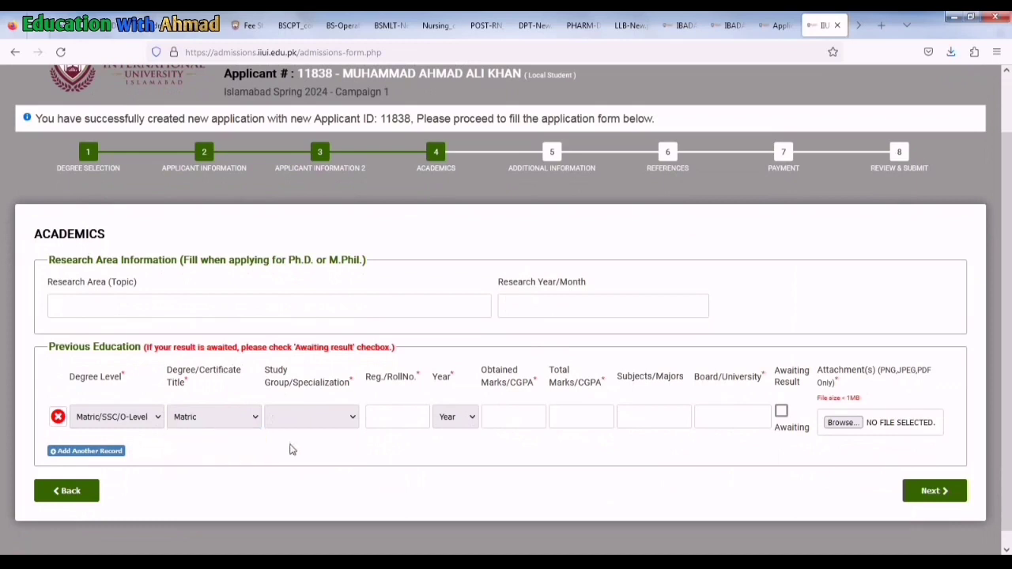
{"action": "left_click", "coordinate": [340, 426]}
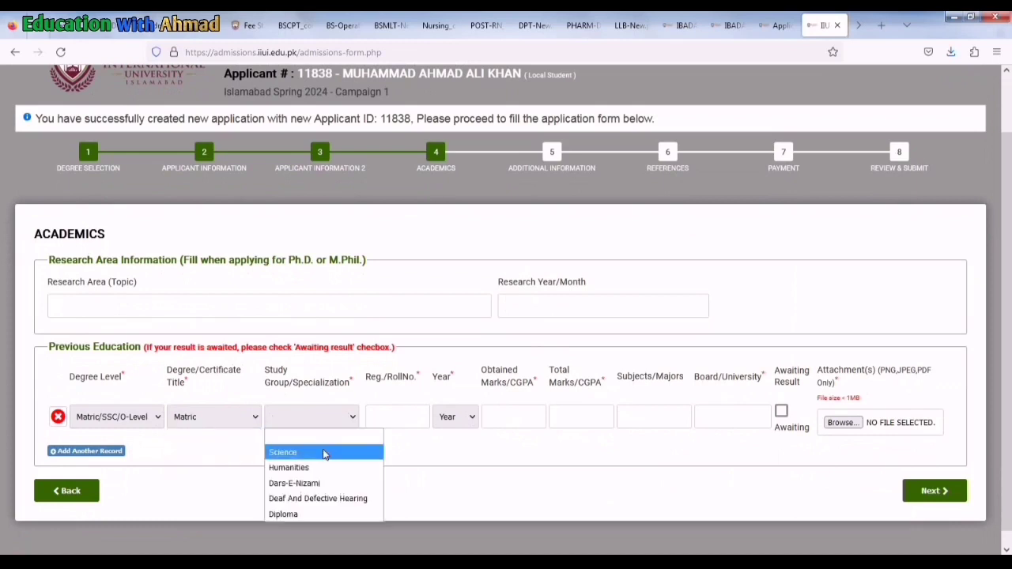
{"action": "left_click", "coordinate": [323, 452]}
{"action": "left_click", "coordinate": [405, 416]}
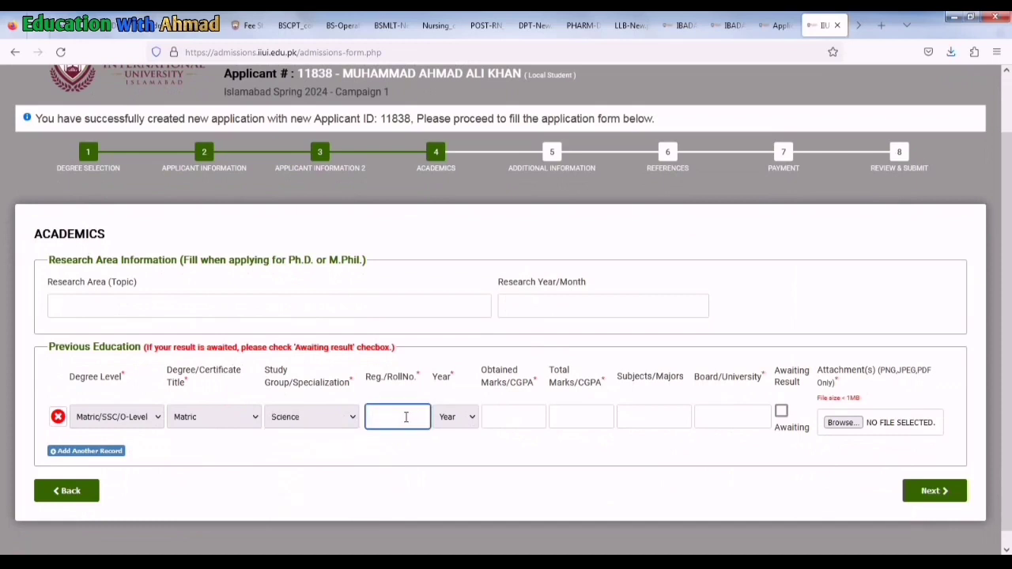
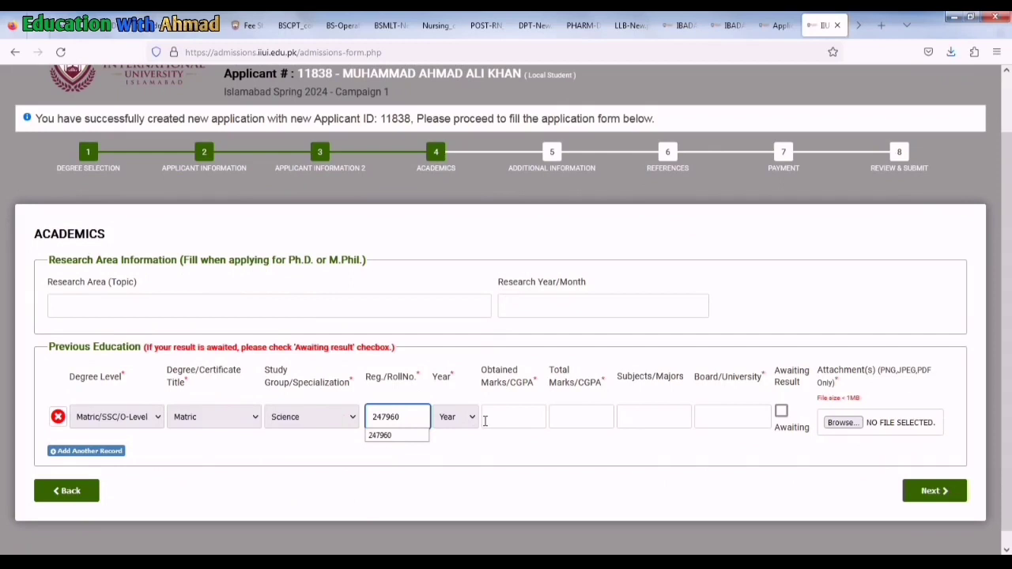
{"action": "left_click", "coordinate": [470, 427]}
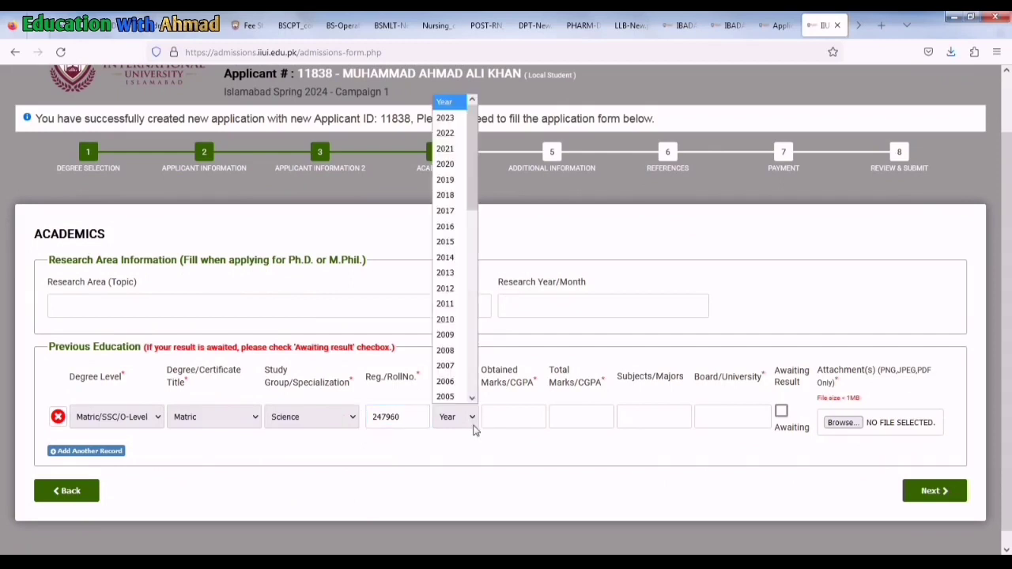
{"action": "left_click", "coordinate": [454, 162]}
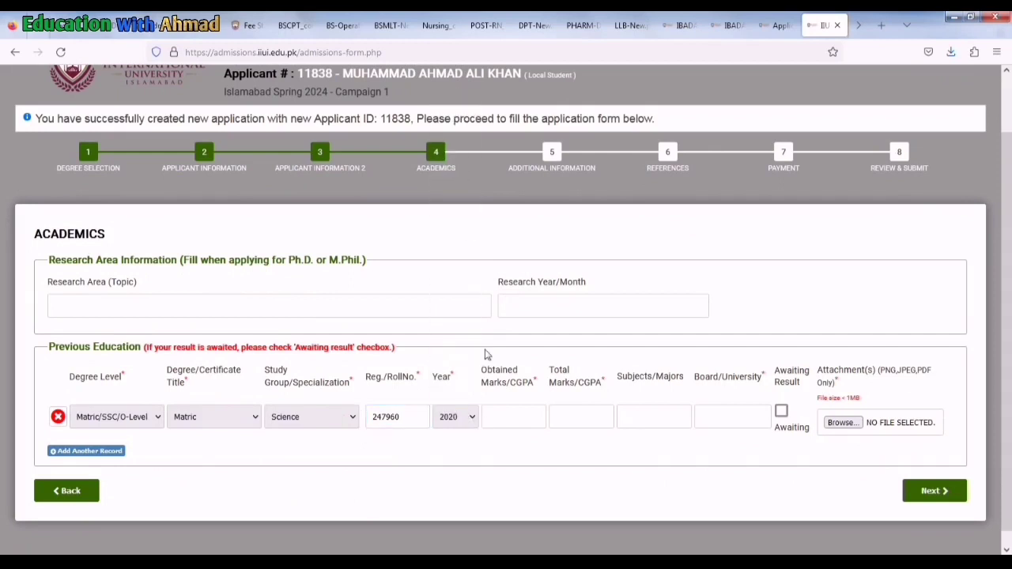
Enter 1005 obtained of 1100 total marks and begin the board name BISE DG KHAN
{"action": "left_click", "coordinate": [512, 414]}
{"action": "type", "text": "100"}
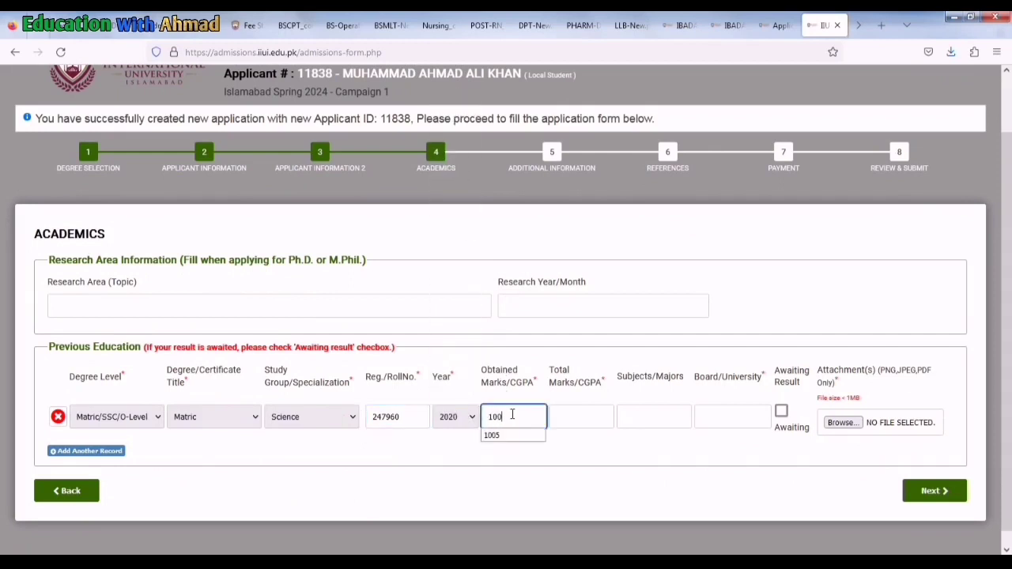
{"action": "type", "text": "5"}
{"action": "left_click", "coordinate": [572, 408]}
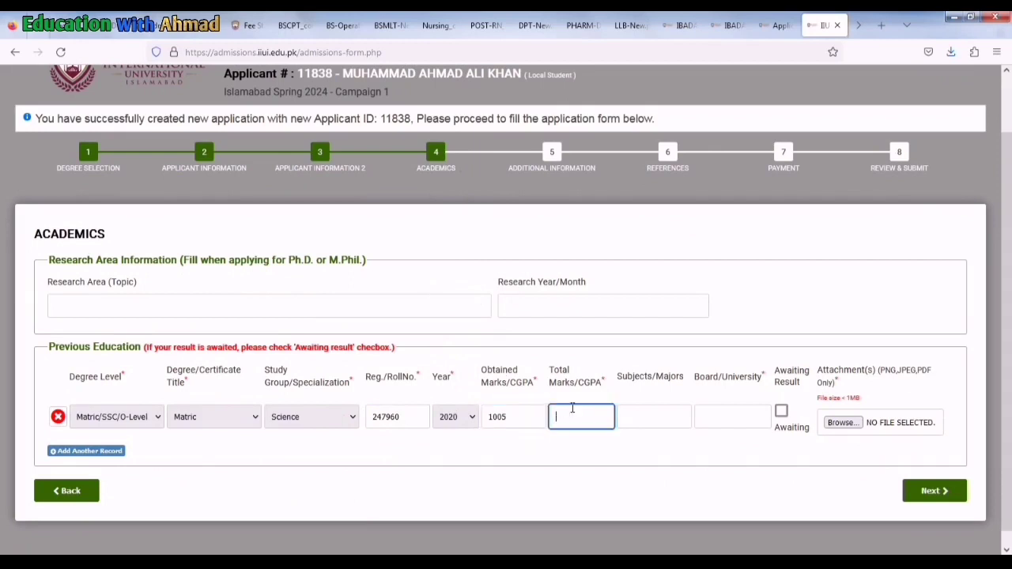
{"action": "type", "text": "1100"}
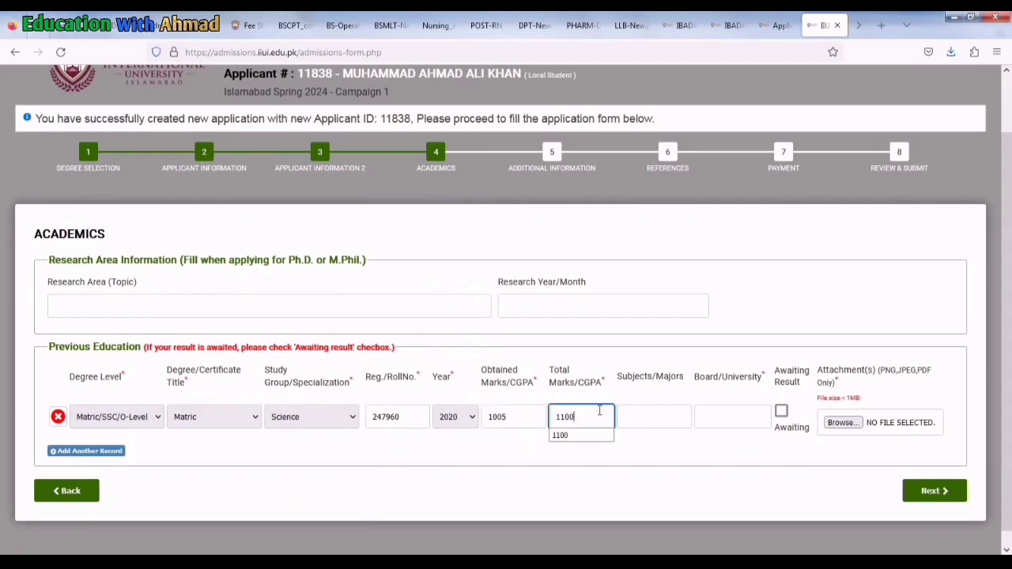
{"action": "left_click", "coordinate": [648, 414]}
{"action": "left_click", "coordinate": [725, 417]}
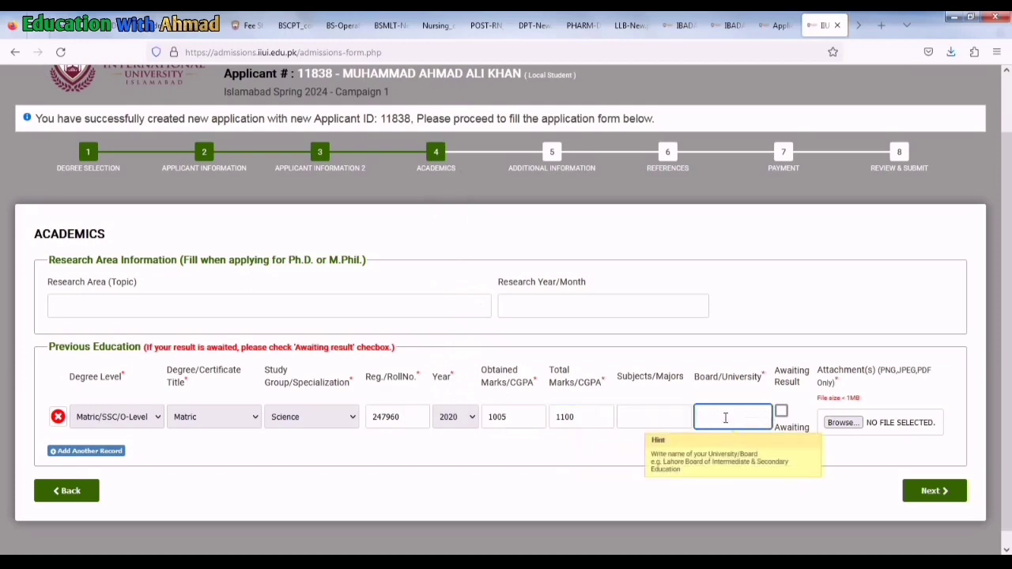
{"action": "type", "text": "Bi"}
Attach the Untitled1 image to the Matric record
{"action": "left_click", "coordinate": [843, 422]}
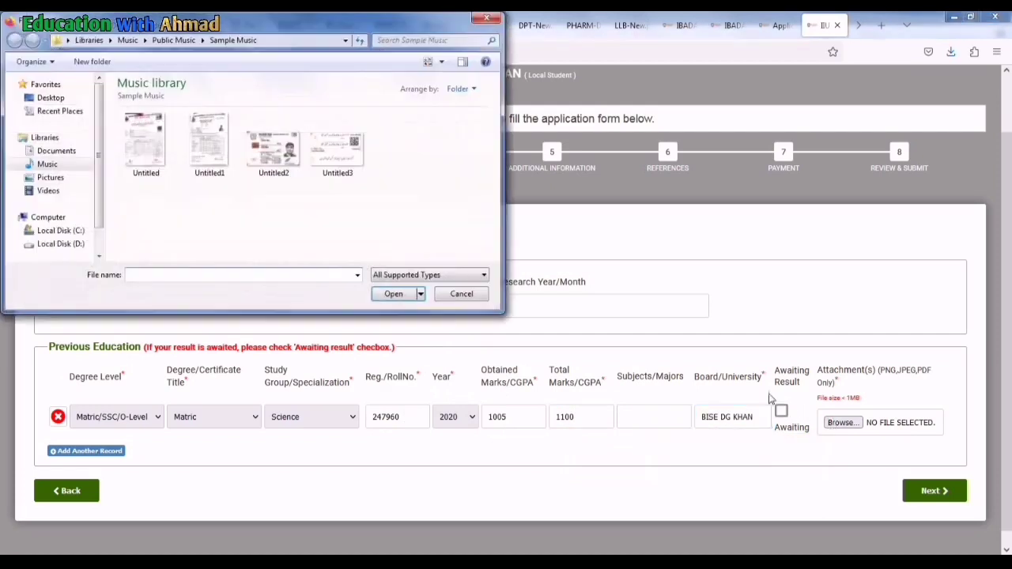
{"action": "left_click", "coordinate": [210, 142]}
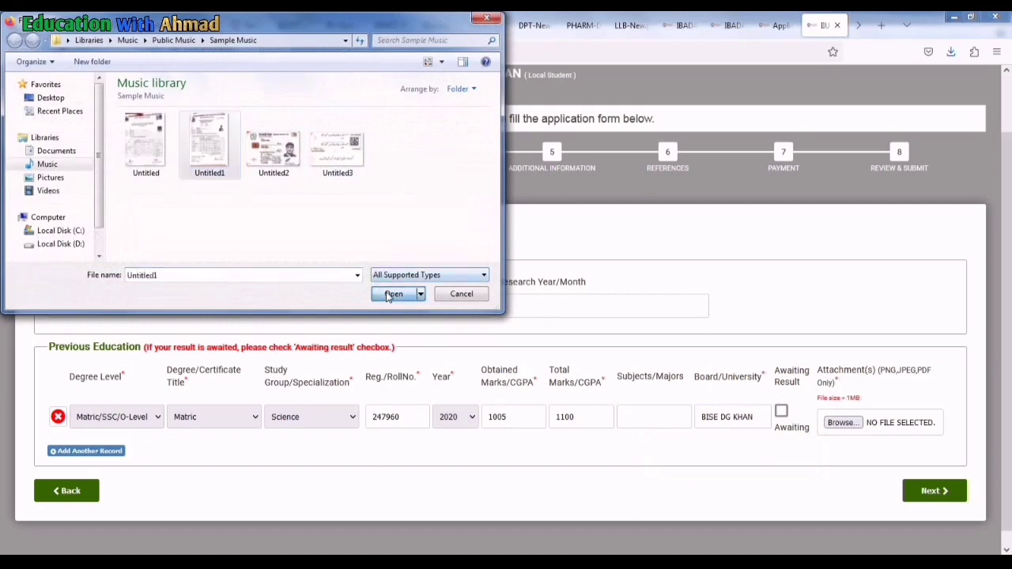
{"action": "left_click", "coordinate": [393, 295]}
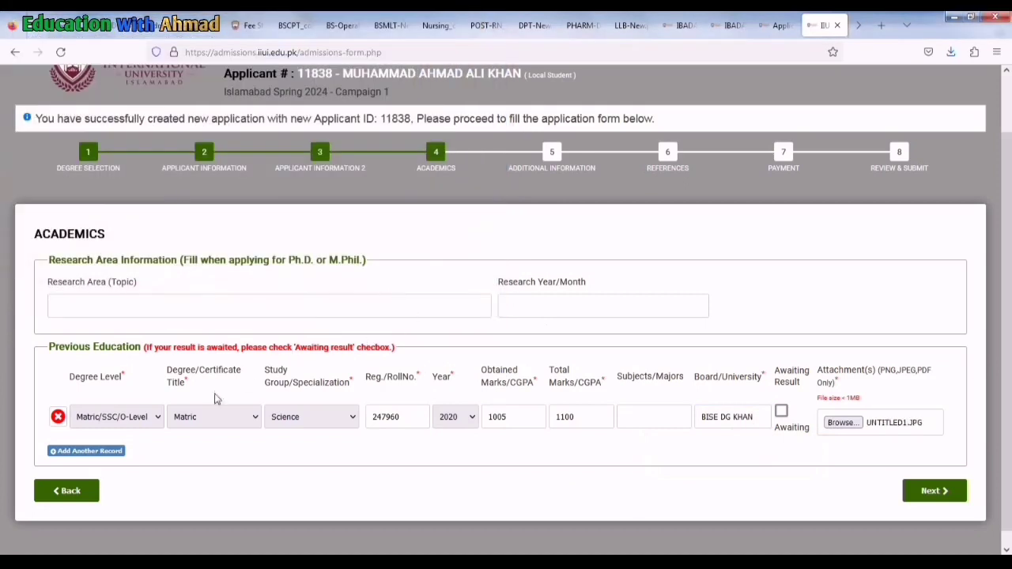
Add a second row set to Intermediate, F.Sc., Pre-Medical, with its roll number and 2020 passing year
{"action": "left_click", "coordinate": [103, 451]}
{"action": "left_click", "coordinate": [116, 470]}
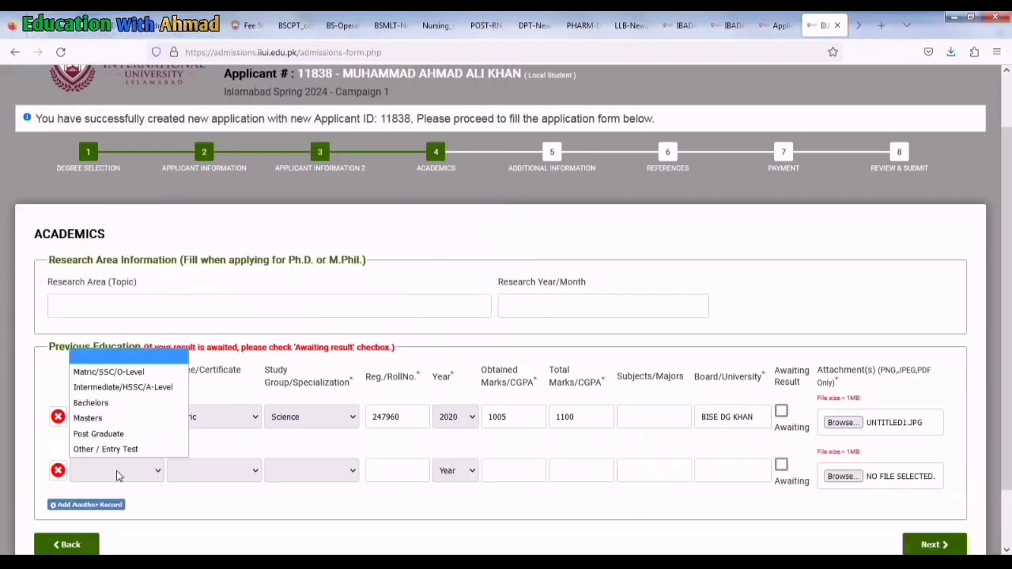
{"action": "left_click", "coordinate": [111, 387]}
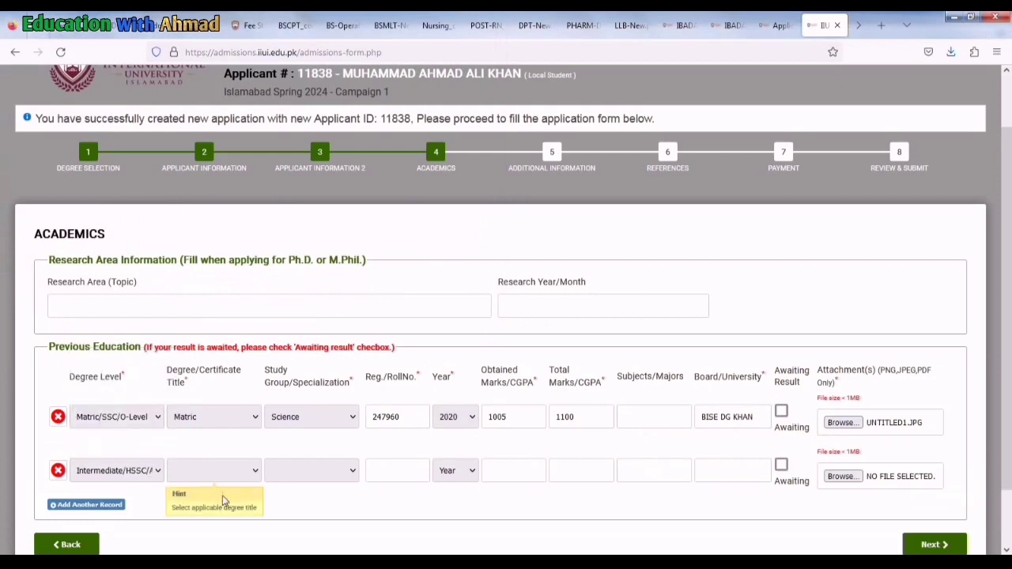
{"action": "left_click", "coordinate": [232, 471]}
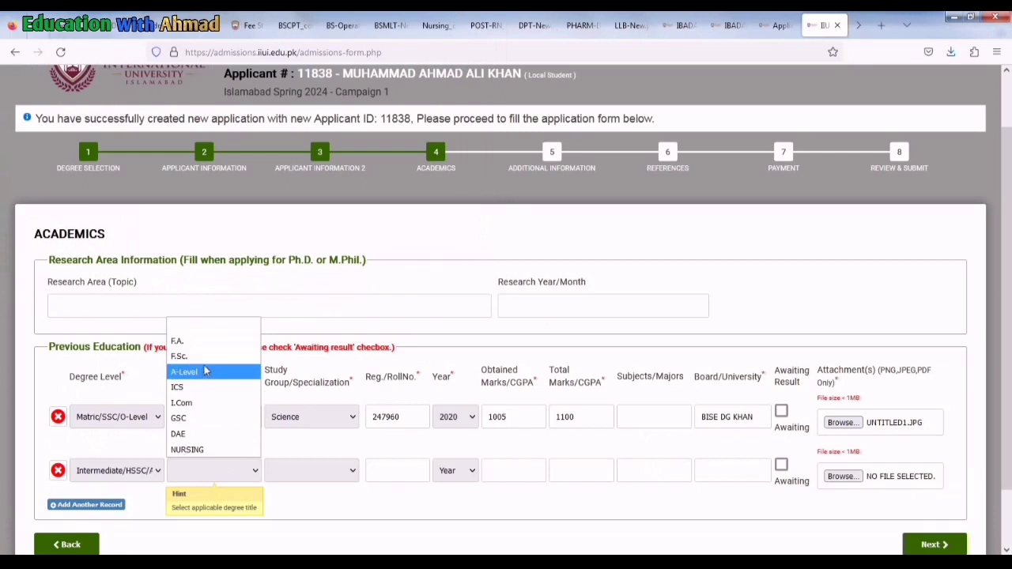
{"action": "left_click", "coordinate": [194, 356]}
{"action": "left_click", "coordinate": [312, 476]}
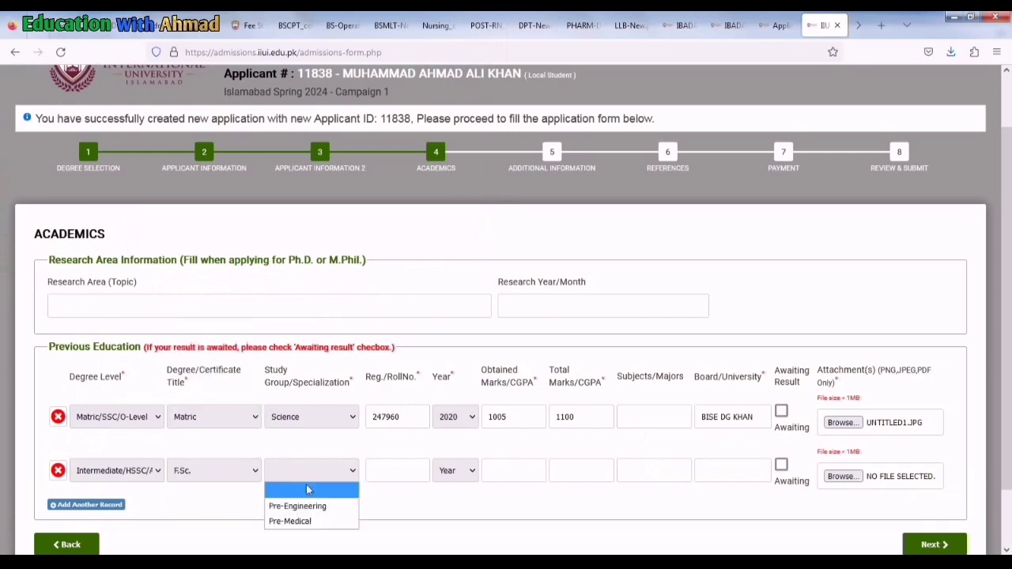
{"action": "left_click", "coordinate": [289, 521]}
{"action": "left_click", "coordinate": [411, 470]}
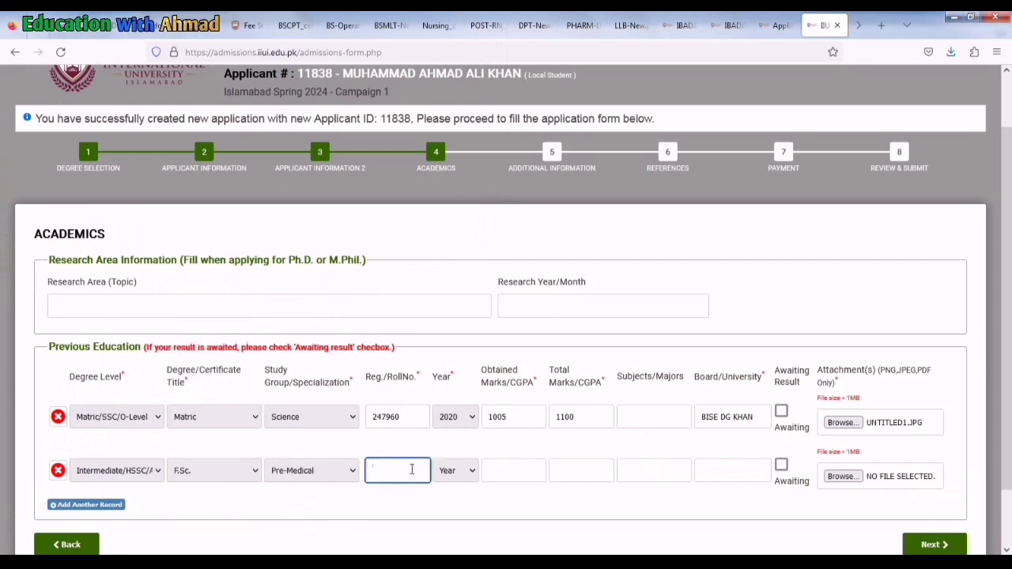
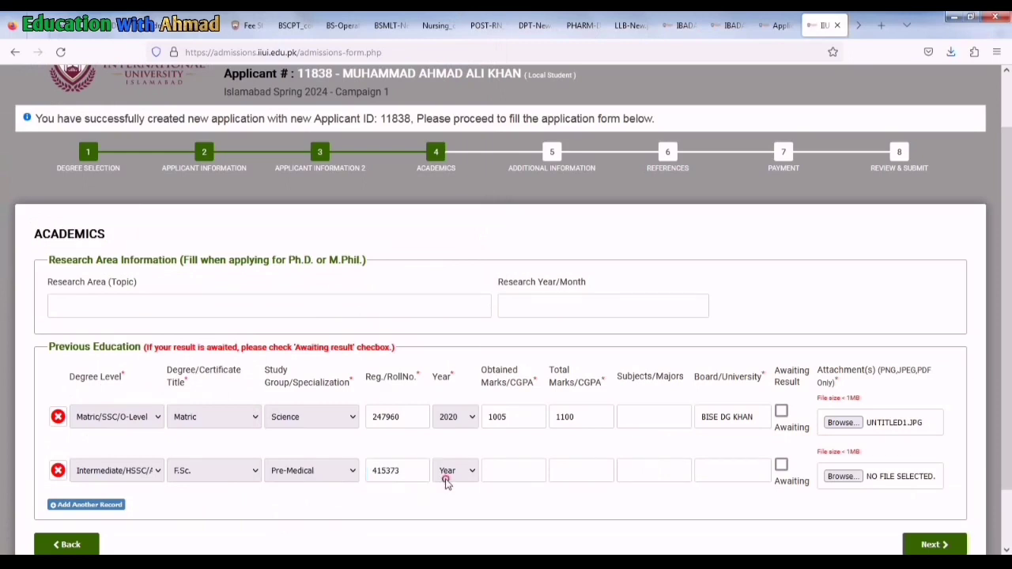
{"action": "left_click", "coordinate": [445, 475]}
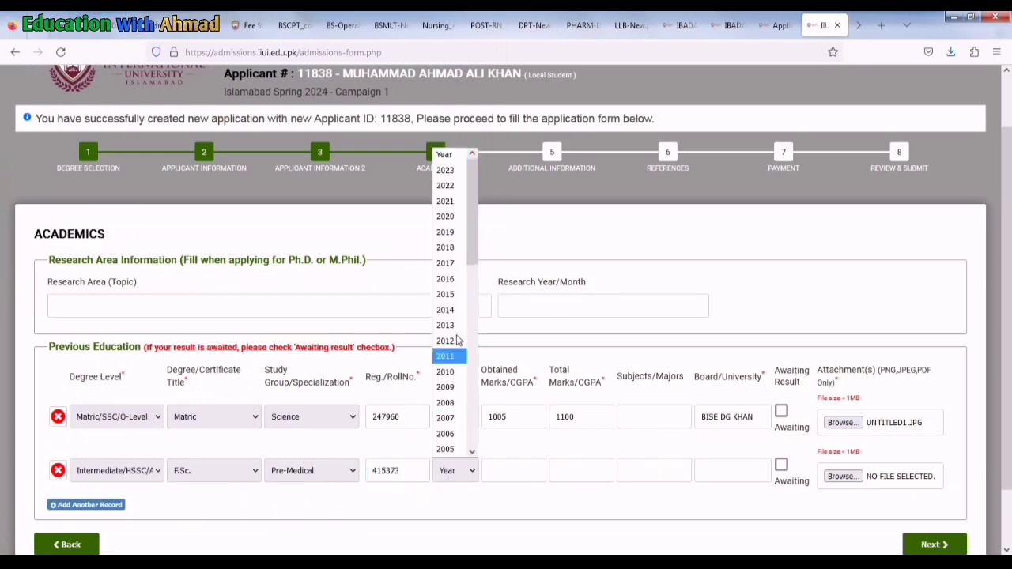
{"action": "left_click", "coordinate": [445, 218]}
Enter 993 of 110 marks, board BISE DG KHAN, and attach UNTITLED.JPG to the F.Sc. record
{"action": "left_click", "coordinate": [498, 466]}
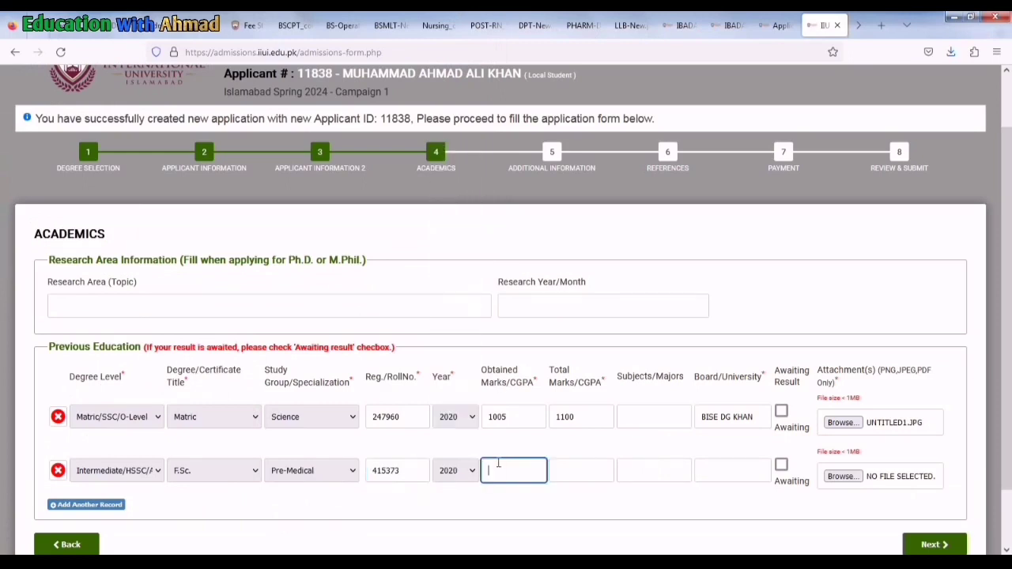
{"action": "type", "text": "993"}
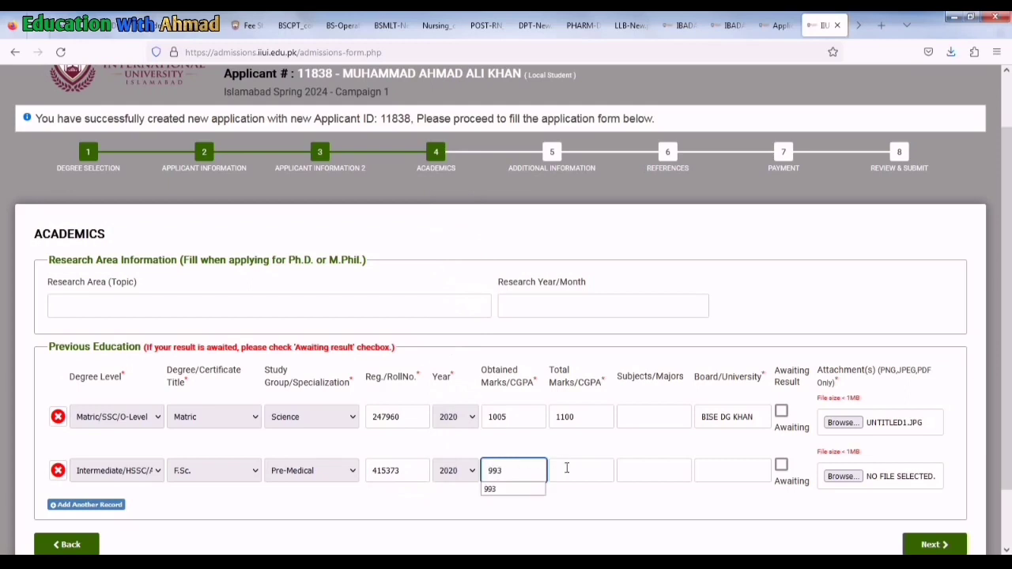
{"action": "left_click", "coordinate": [567, 468]}
{"action": "type", "text": "110"}
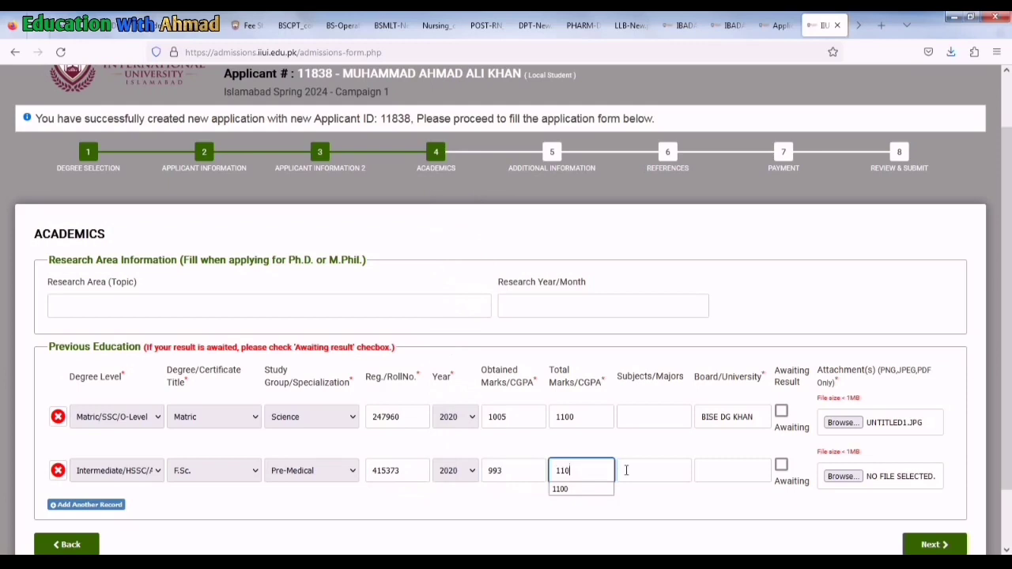
{"action": "left_click", "coordinate": [726, 471]}
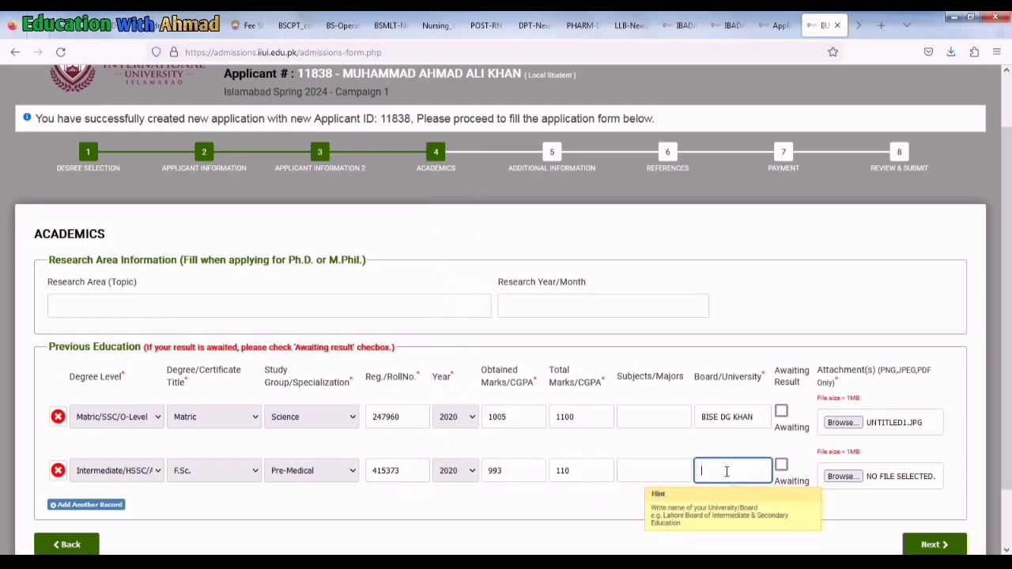
{"action": "key", "text": "Down"}
{"action": "key", "text": "Down"}
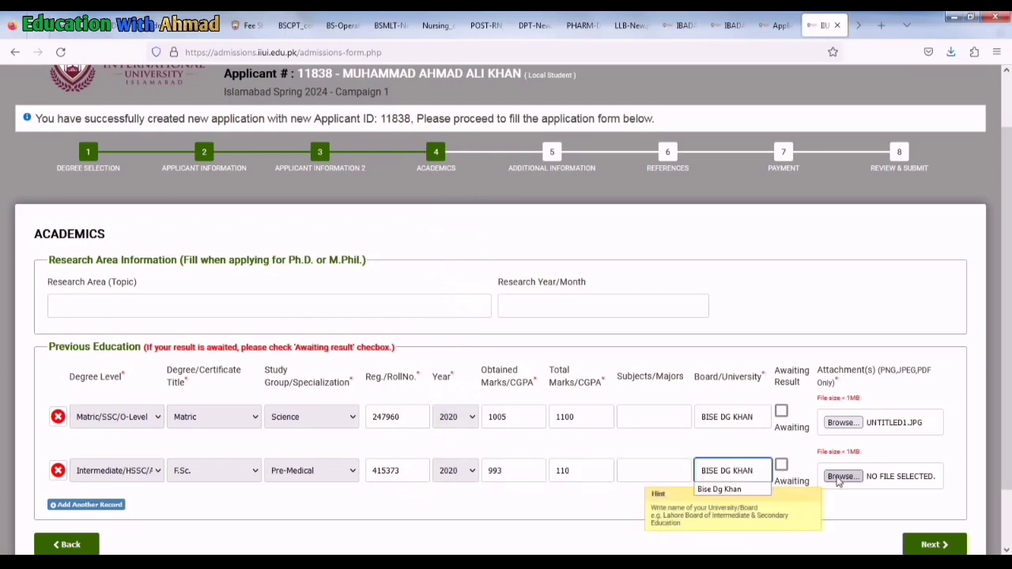
{"action": "left_click", "coordinate": [843, 476]}
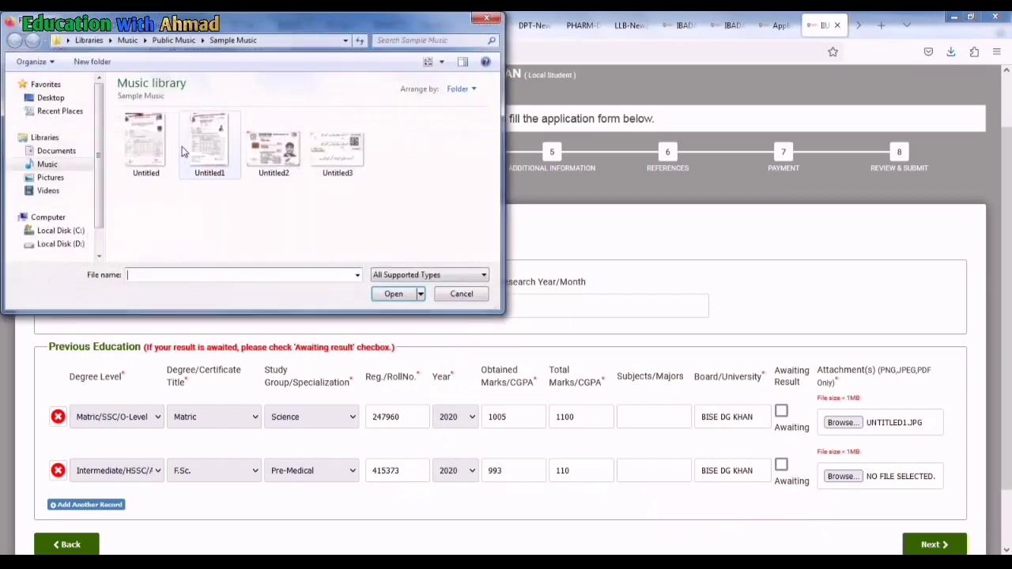
{"action": "left_click", "coordinate": [145, 143]}
{"action": "left_click", "coordinate": [400, 293]}
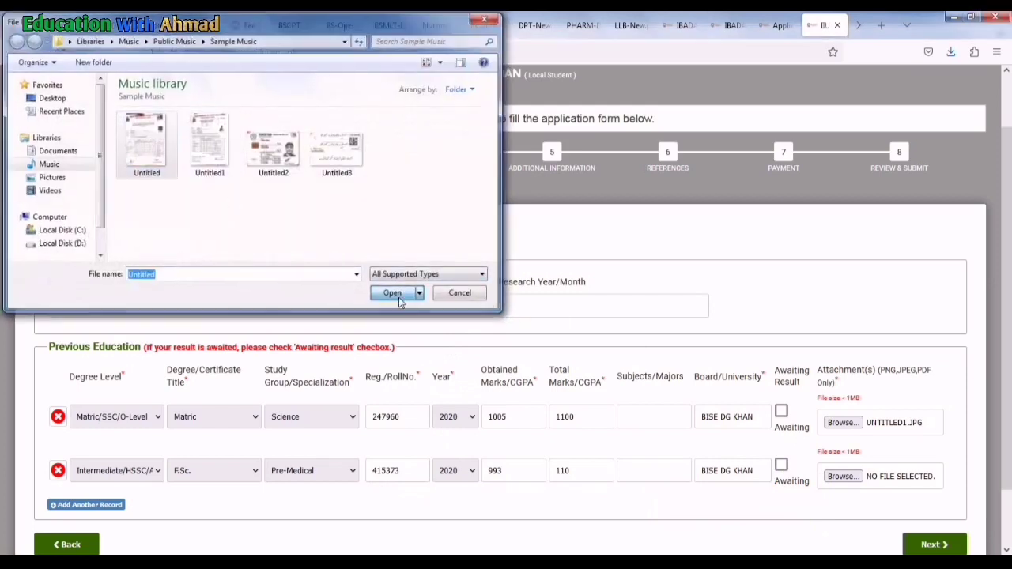
{"action": "scroll", "coordinate": [653, 426], "scroll_direction": "down", "scroll_amount": 1}
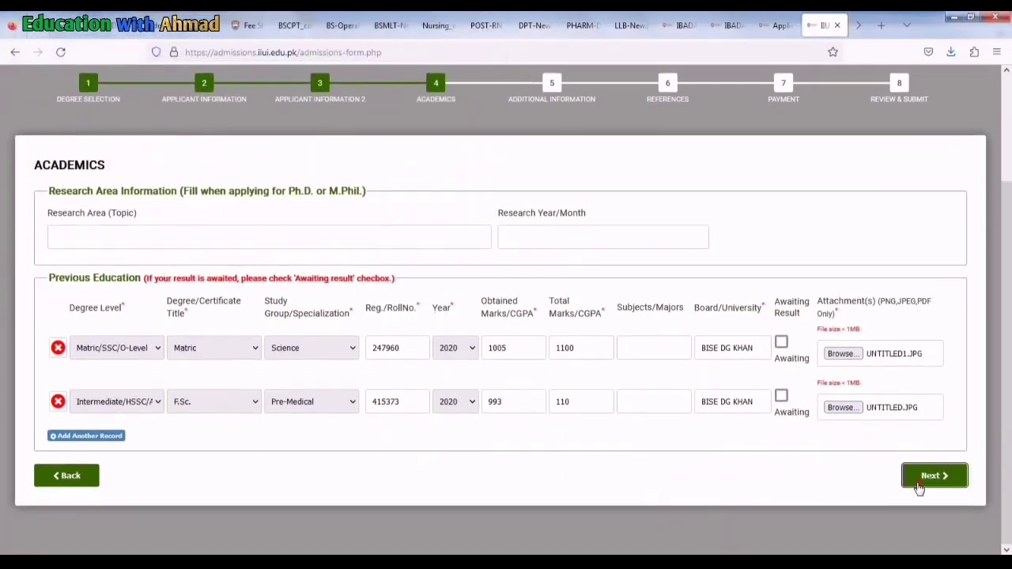
Skip Additional Information and References, leaving the reference's name, contact number and e-mail blank
{"action": "left_click", "coordinate": [917, 483]}
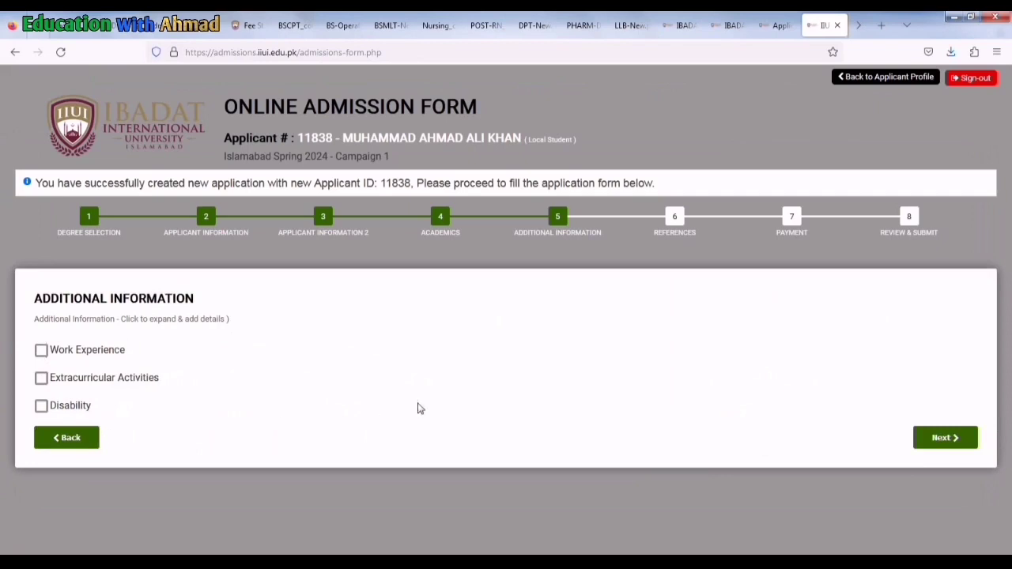
{"action": "left_click", "coordinate": [942, 437]}
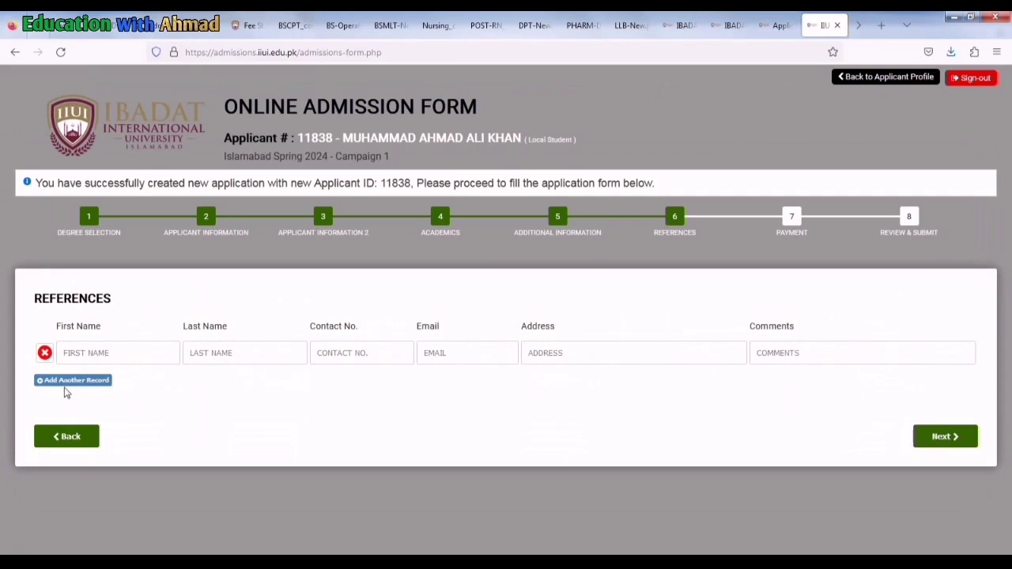
{"action": "left_click", "coordinate": [91, 352]}
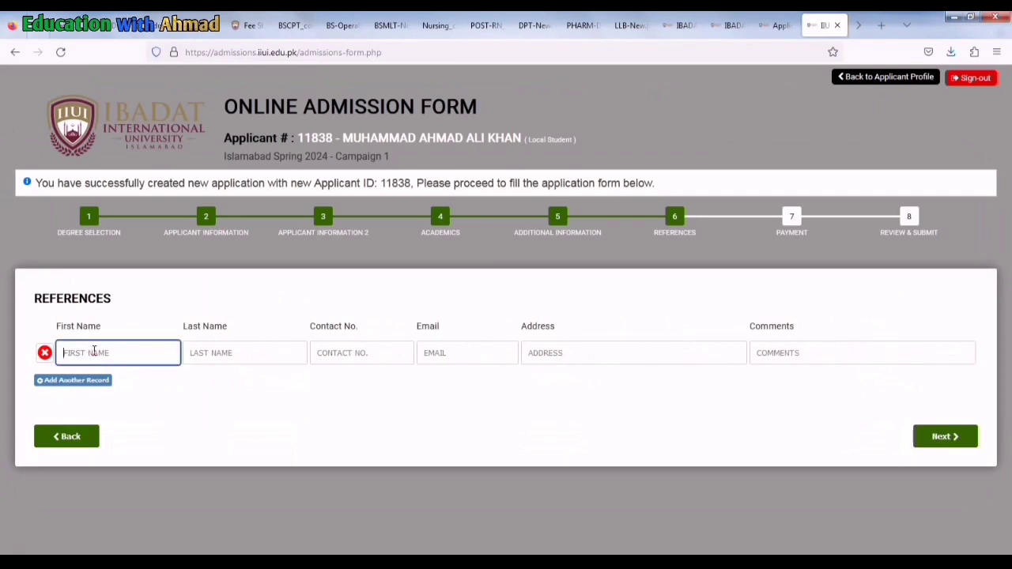
{"action": "left_click", "coordinate": [202, 352]}
{"action": "left_click", "coordinate": [355, 359]}
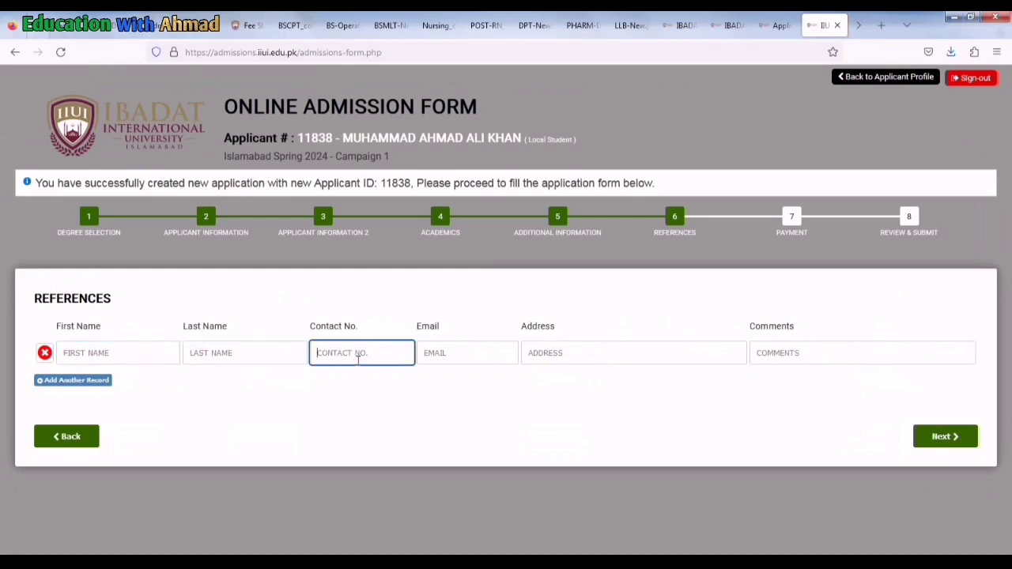
{"action": "left_click", "coordinate": [434, 353]}
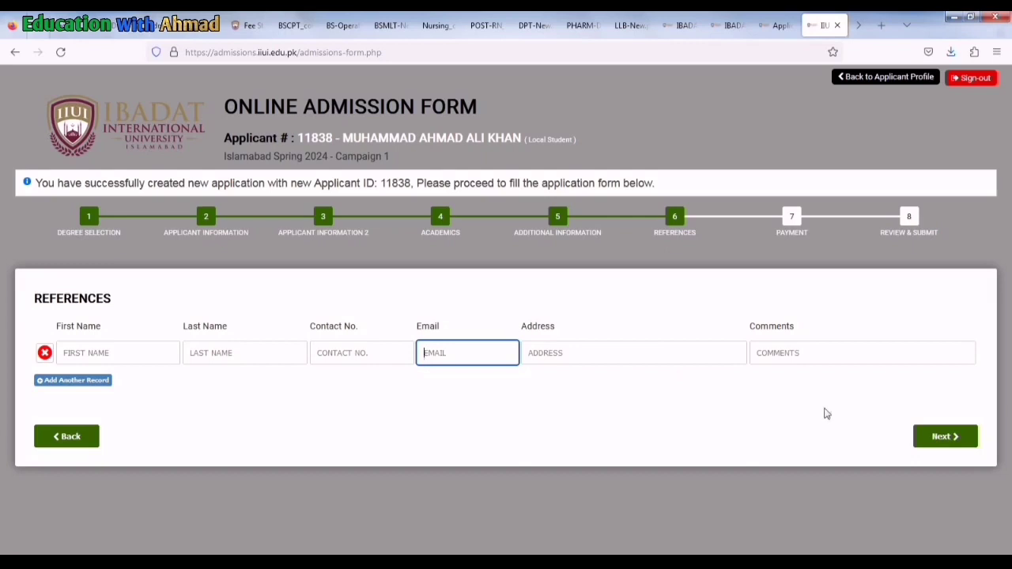
{"action": "left_click", "coordinate": [951, 442]}
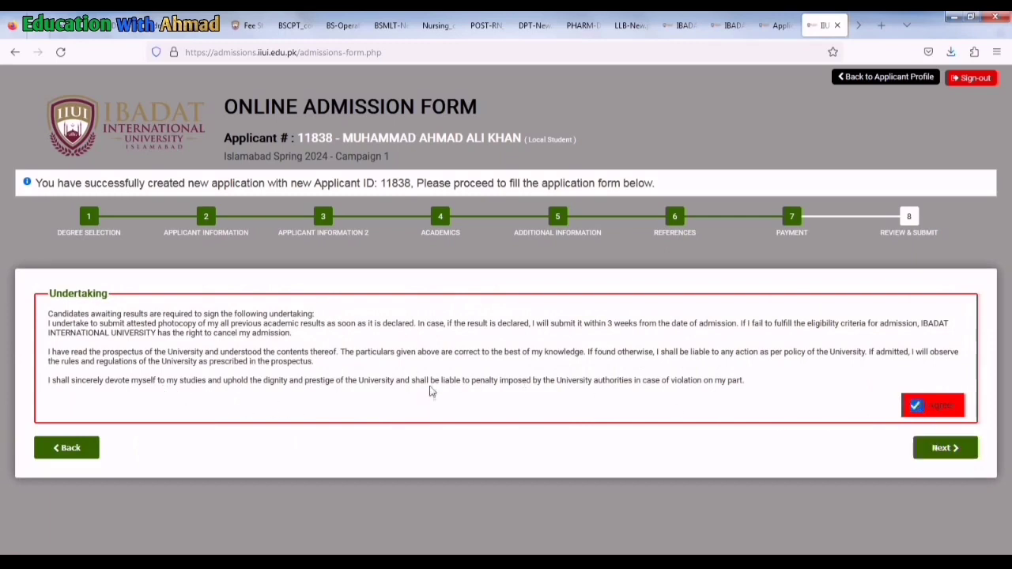
Open Review & Submit, scroll through every section including both education records, then return to the top
{"action": "left_click", "coordinate": [933, 451]}
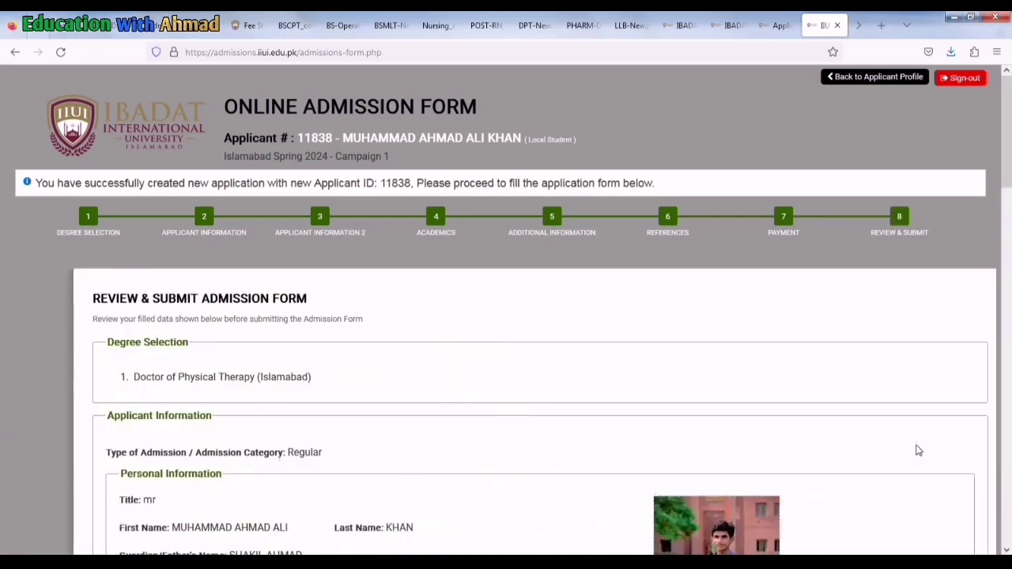
{"action": "scroll", "coordinate": [328, 350], "scroll_direction": "down", "scroll_amount": 1}
{"action": "scroll", "coordinate": [324, 349], "scroll_direction": "down", "scroll_amount": 2}
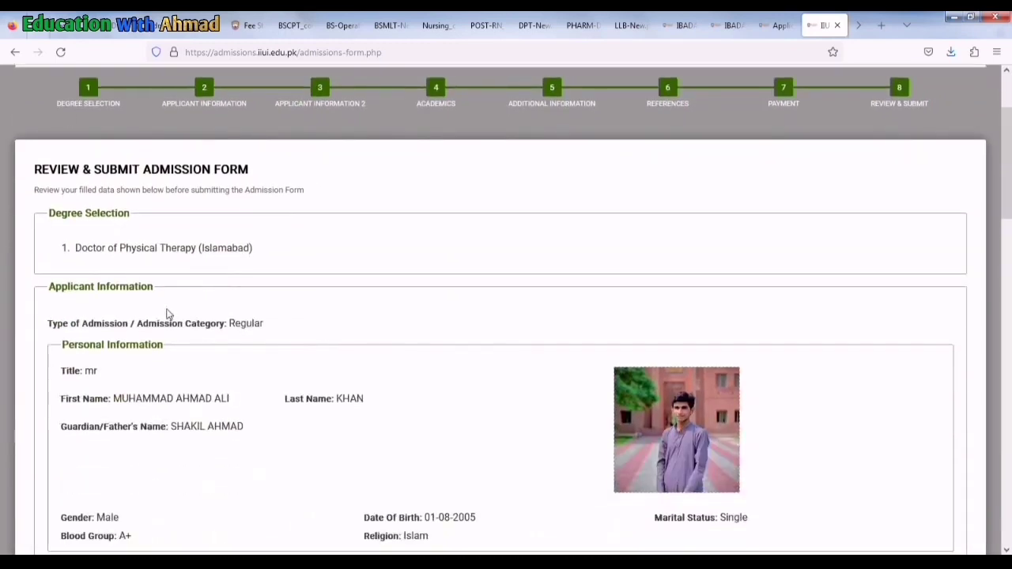
{"action": "scroll", "coordinate": [153, 305], "scroll_direction": "down", "scroll_amount": 5}
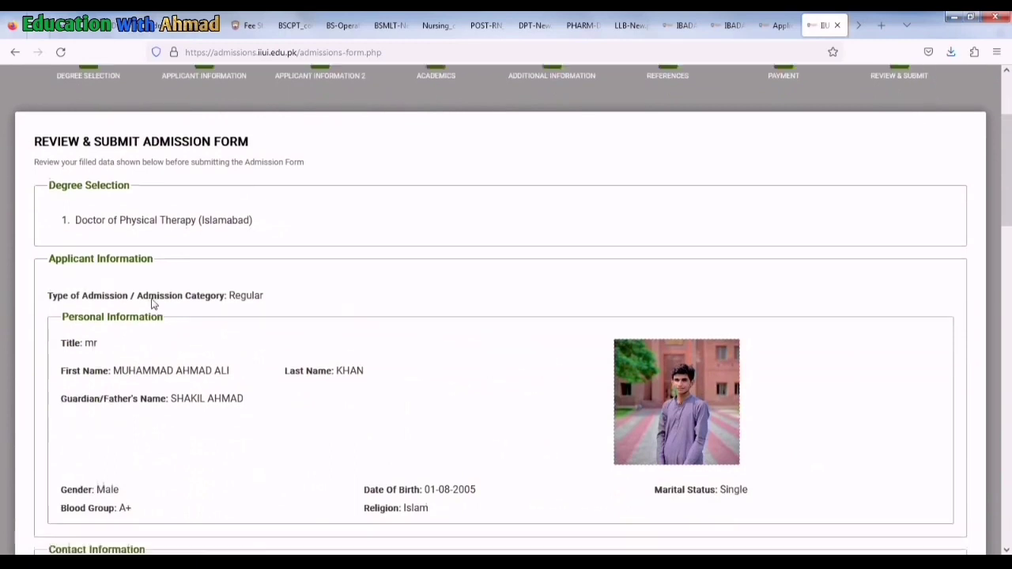
{"action": "scroll", "coordinate": [506, 308], "scroll_direction": "down", "scroll_amount": 5}
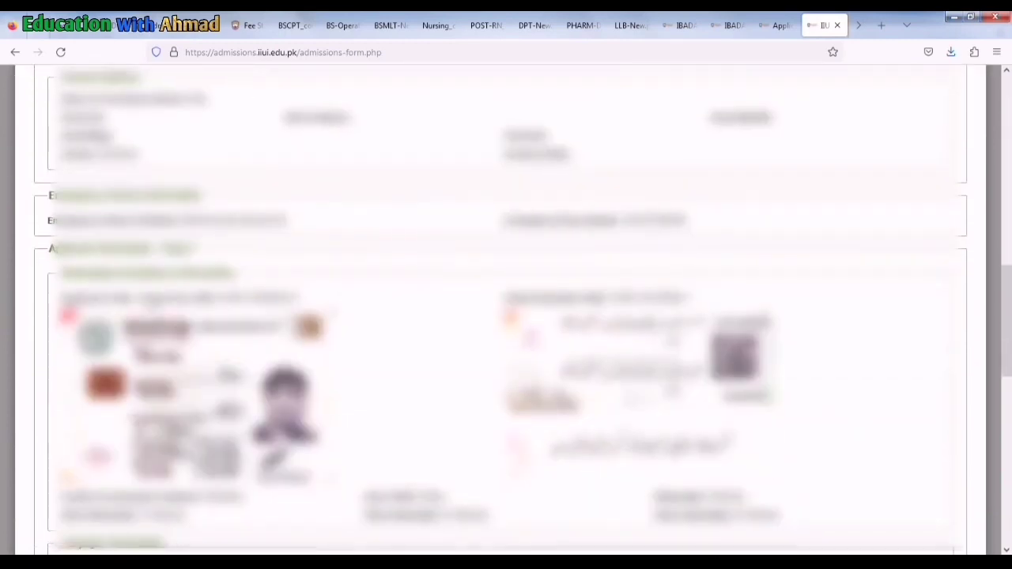
{"action": "scroll", "coordinate": [152, 300], "scroll_direction": "down", "scroll_amount": 10}
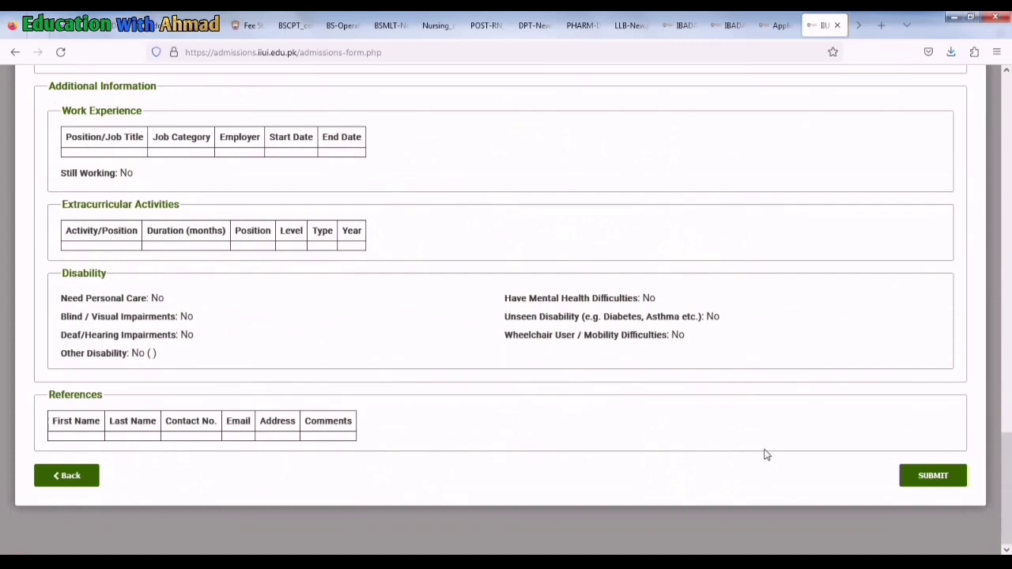
{"action": "scroll", "coordinate": [800, 419], "scroll_direction": "up", "scroll_amount": 10}
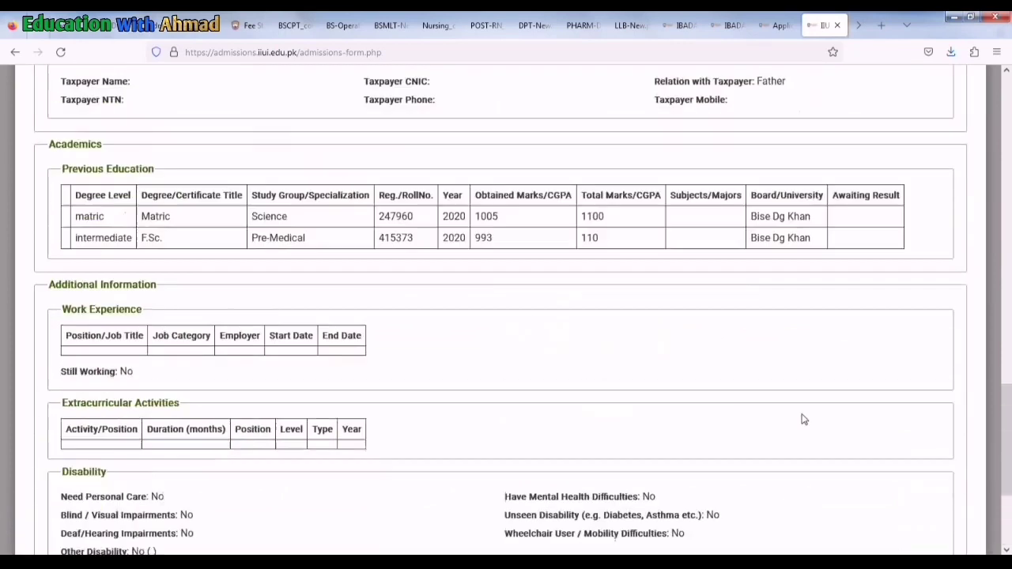
{"action": "scroll", "coordinate": [800, 419], "scroll_direction": "up", "scroll_amount": 10}
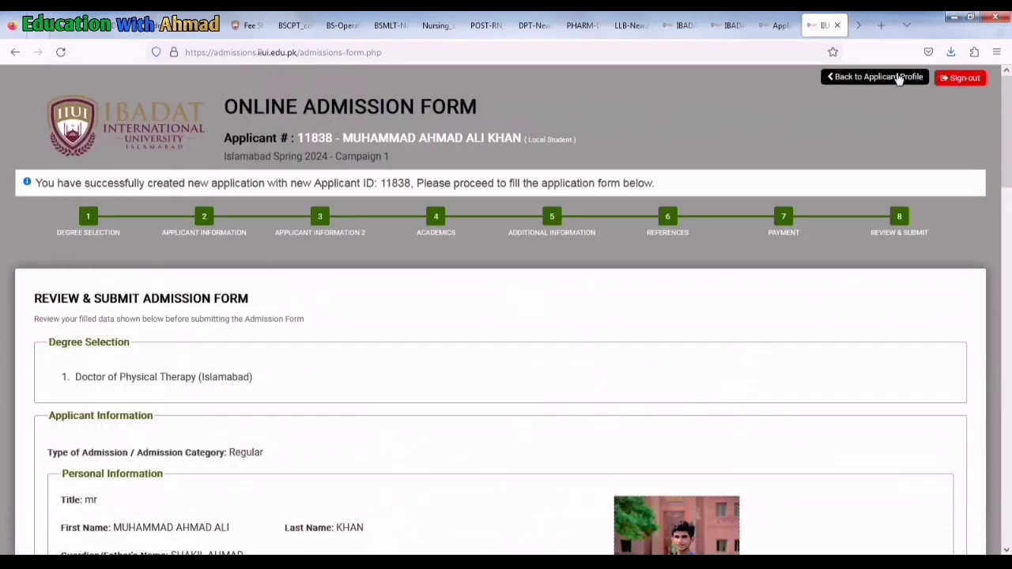
Return to the Applicant Profile and scroll to the Previous Applications table
{"action": "left_click", "coordinate": [879, 76]}
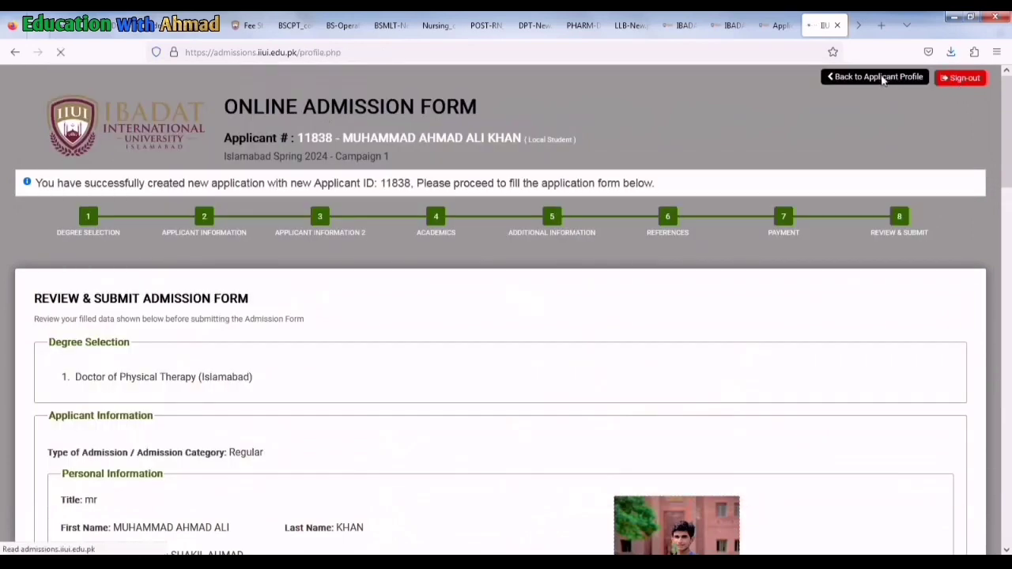
{"action": "scroll", "coordinate": [481, 287], "scroll_direction": "down", "scroll_amount": 3}
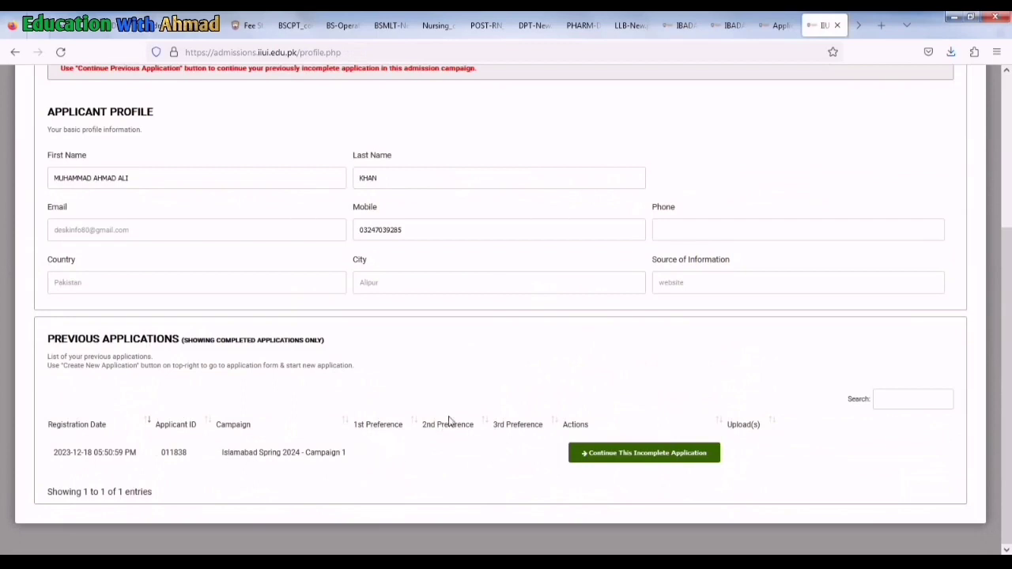
Browse the LLB, PHARM-D, DPT, POST-RN, BS-MLT and BS-OTT fee PDFs, ending on Admission Criteria
{"action": "left_click", "coordinate": [775, 25]}
{"action": "left_click", "coordinate": [711, 22]}
{"action": "left_click", "coordinate": [680, 19]}
{"action": "left_click", "coordinate": [628, 19]}
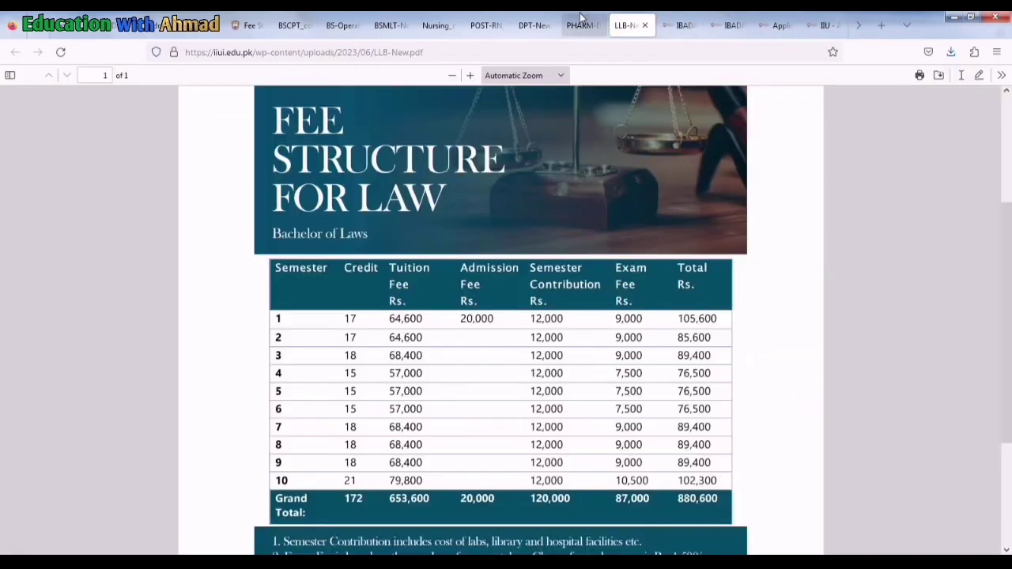
{"action": "left_click", "coordinate": [581, 18]}
{"action": "left_click", "coordinate": [531, 19]}
{"action": "left_click", "coordinate": [496, 19]}
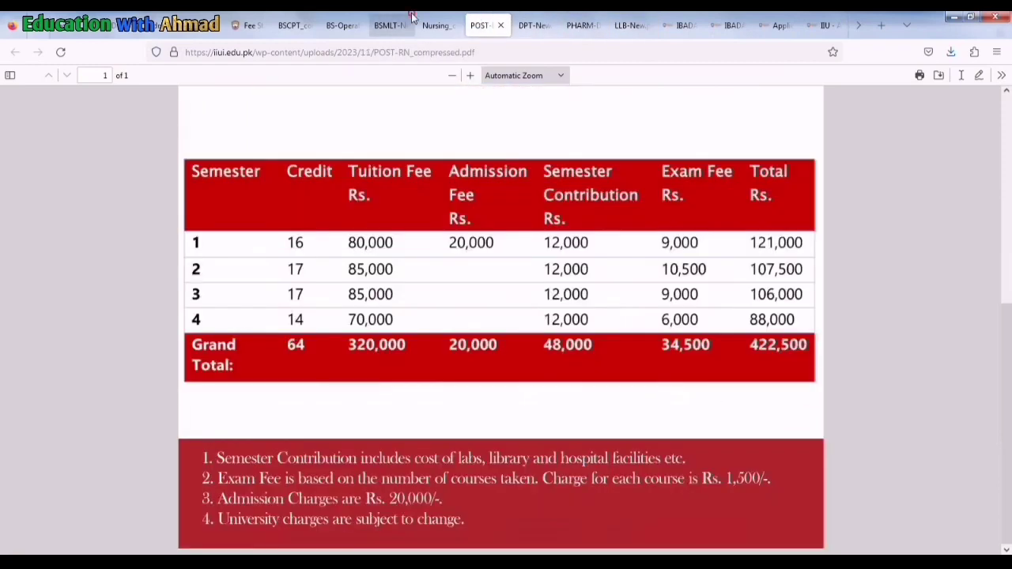
{"action": "left_click", "coordinate": [411, 19]}
{"action": "left_click", "coordinate": [342, 19]}
{"action": "left_click", "coordinate": [158, 19]}
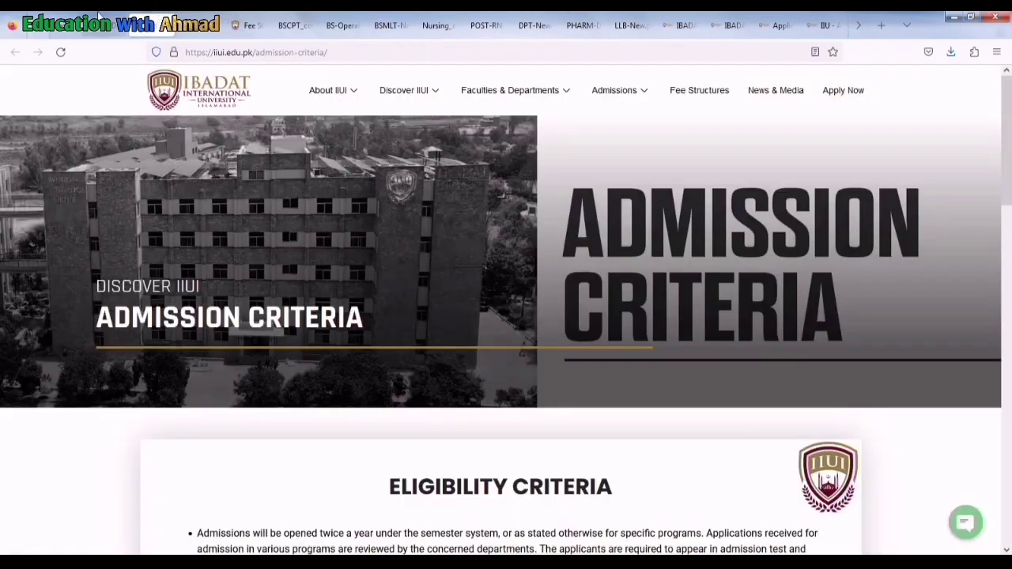
Go to the IIUI Contact Us page from the site footer and scroll through its details
{"action": "scroll", "coordinate": [334, 309], "scroll_direction": "down", "scroll_amount": 20}
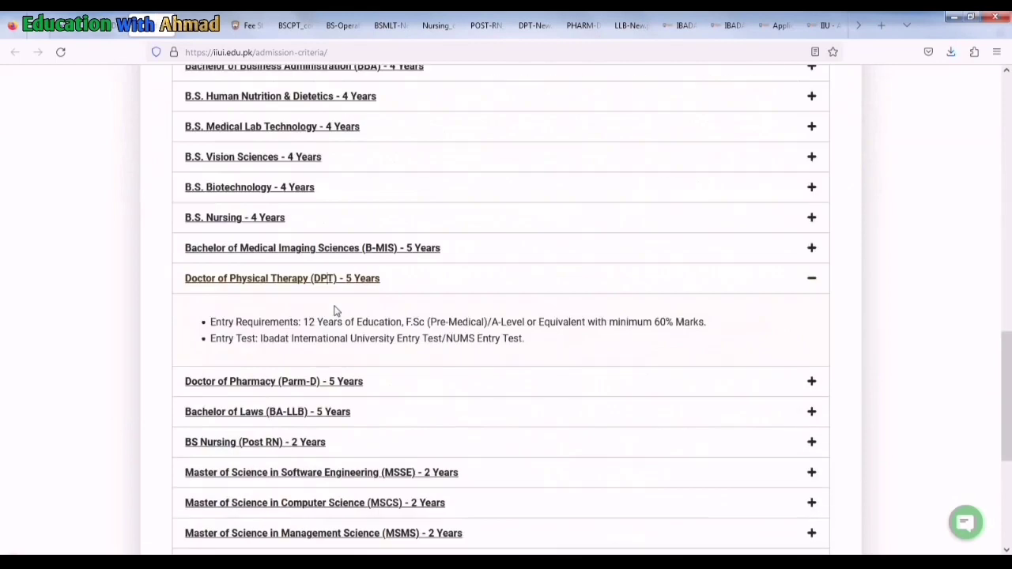
{"action": "scroll", "coordinate": [338, 313], "scroll_direction": "down", "scroll_amount": 1}
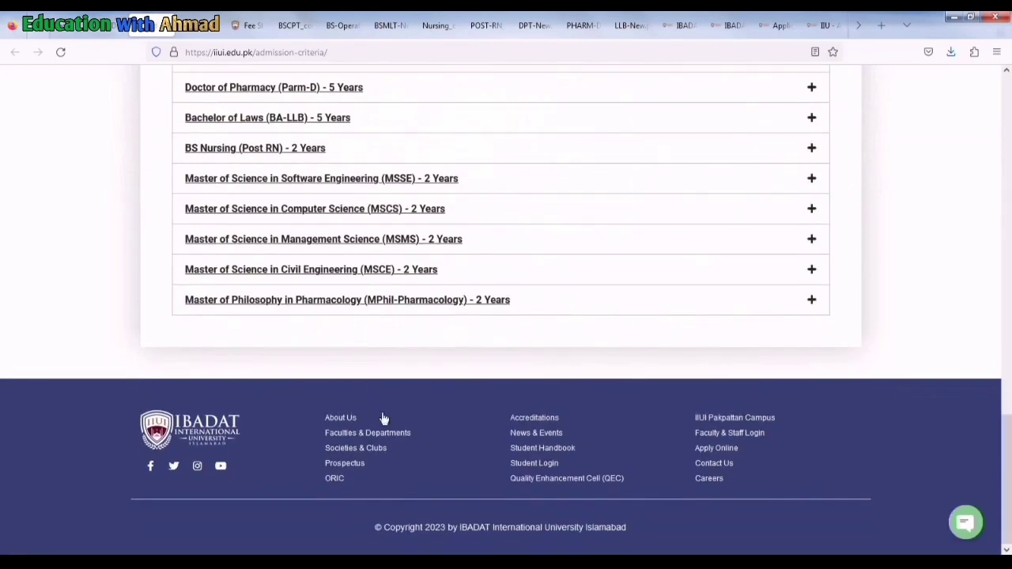
{"action": "left_click", "coordinate": [711, 468]}
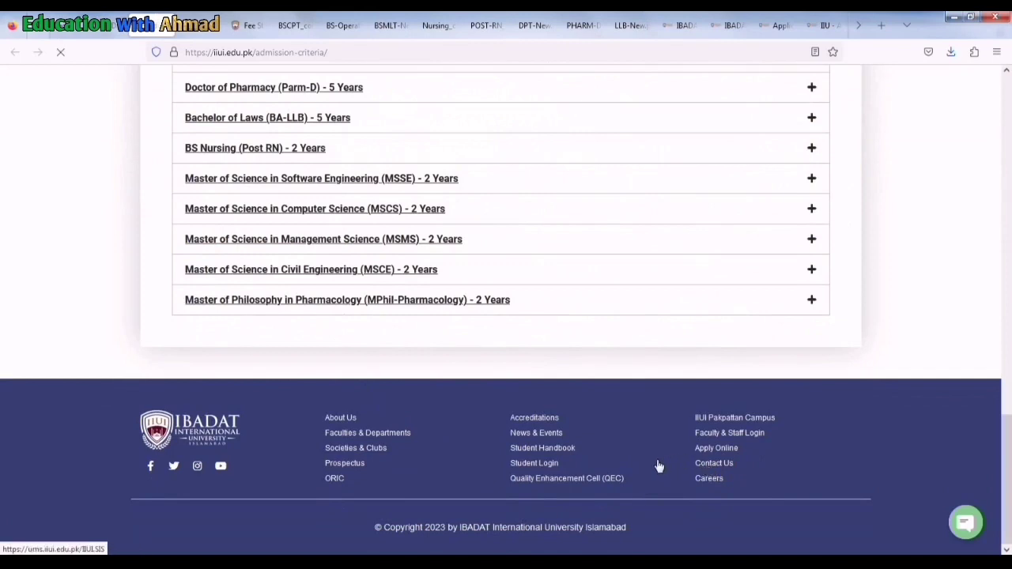
{"action": "scroll", "coordinate": [469, 361], "scroll_direction": "down", "scroll_amount": 3}
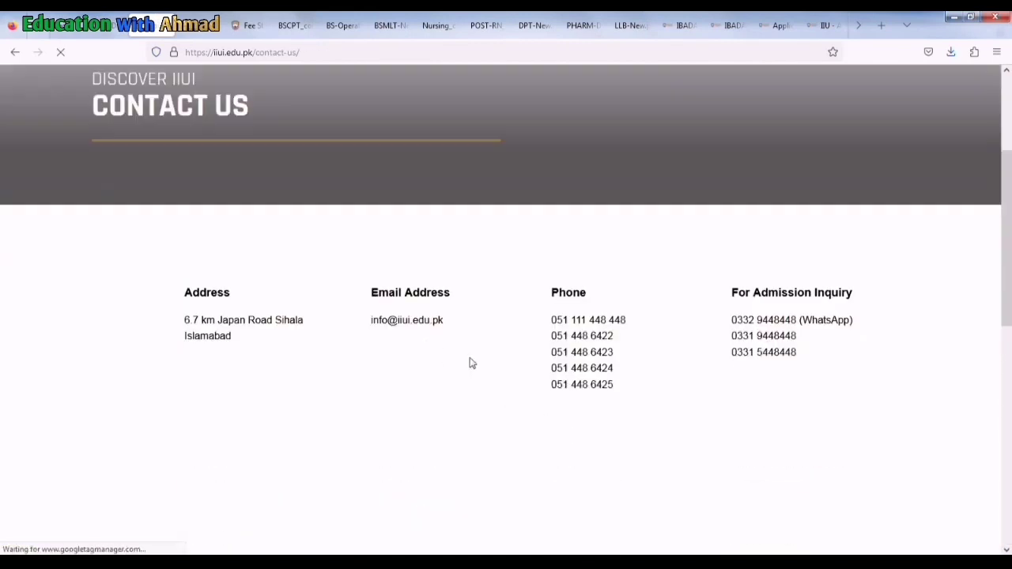